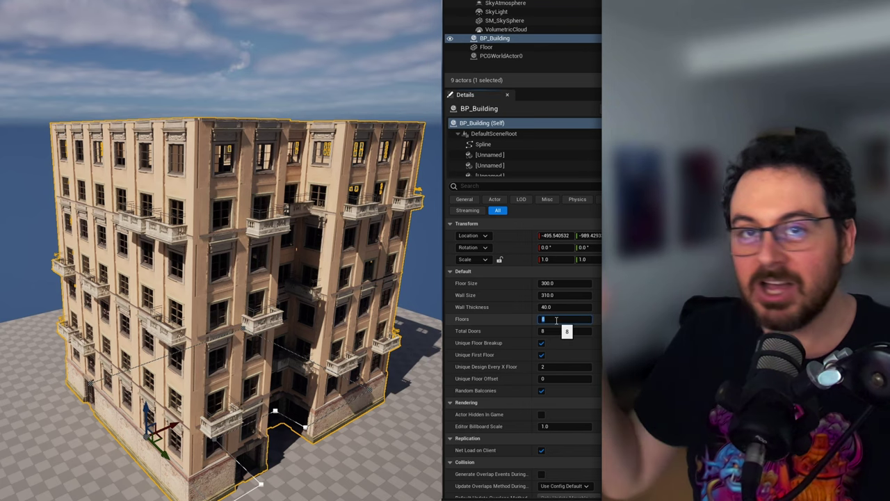
Try floor counts of 10 and 15 on the building and move it along the X axis to about -417.
key(Return)
mouse_move(169, 427)
mouse_down()
mouse_move(185, 422)
mouse_move(178, 425)
mouse_up()
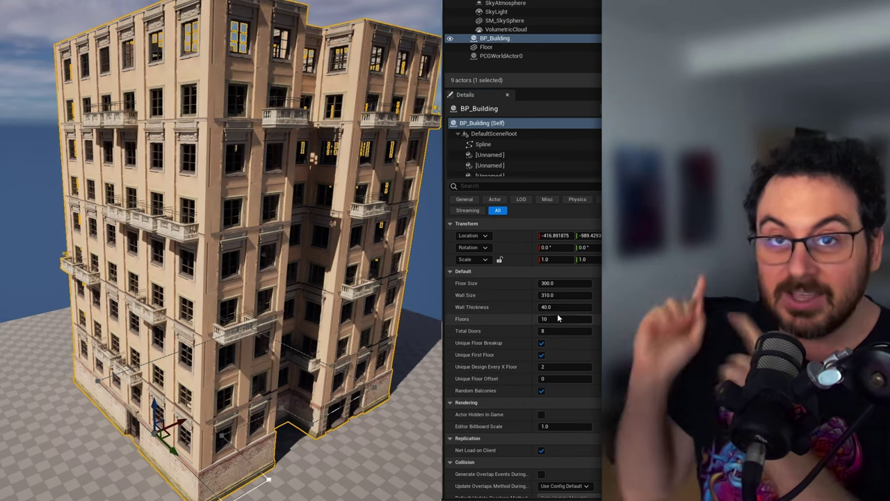
click(559, 319)
text(15)
key(Return)
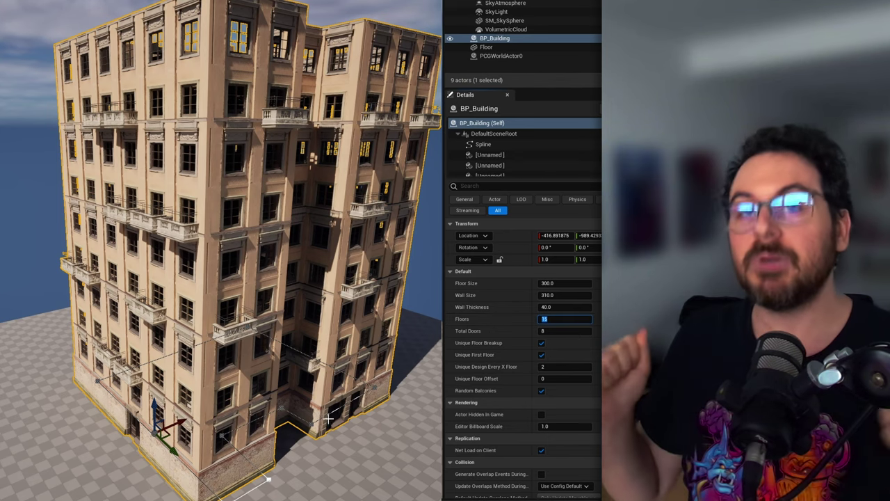
Move the building to about -1049 in Y and -320 in X, and set its floor count to 6.
drag(173, 451, 169, 447)
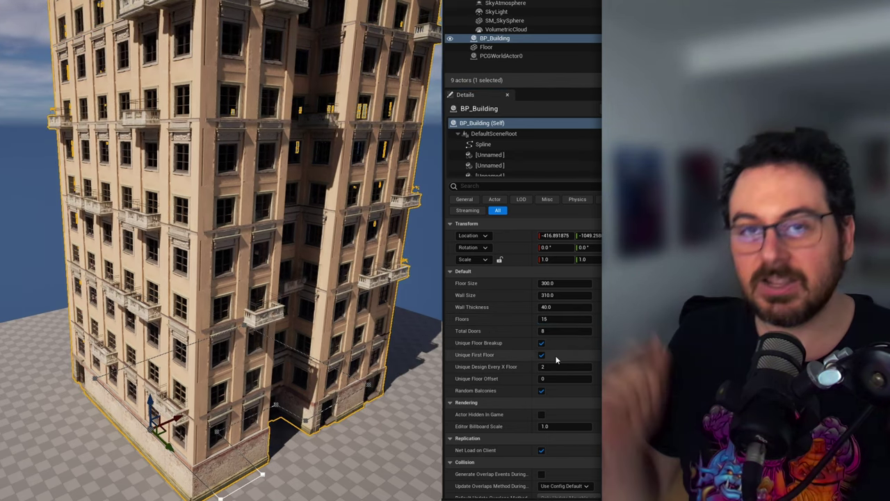
key(Return)
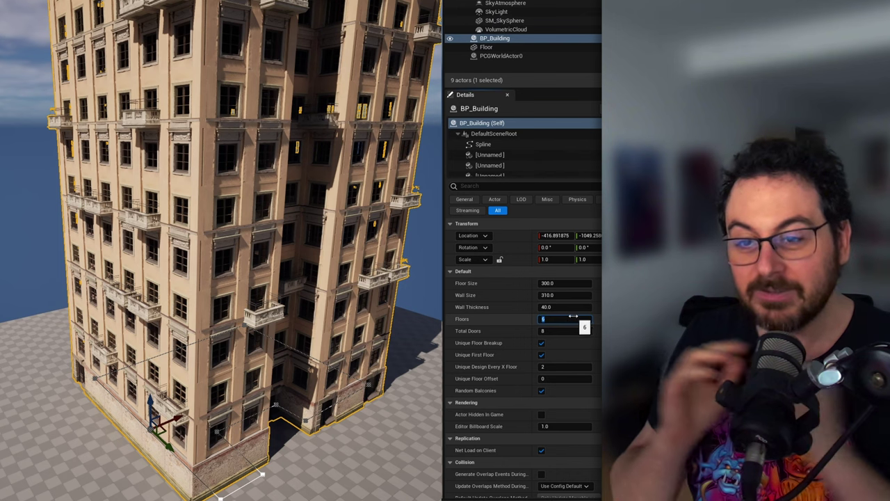
drag(168, 421, 177, 417)
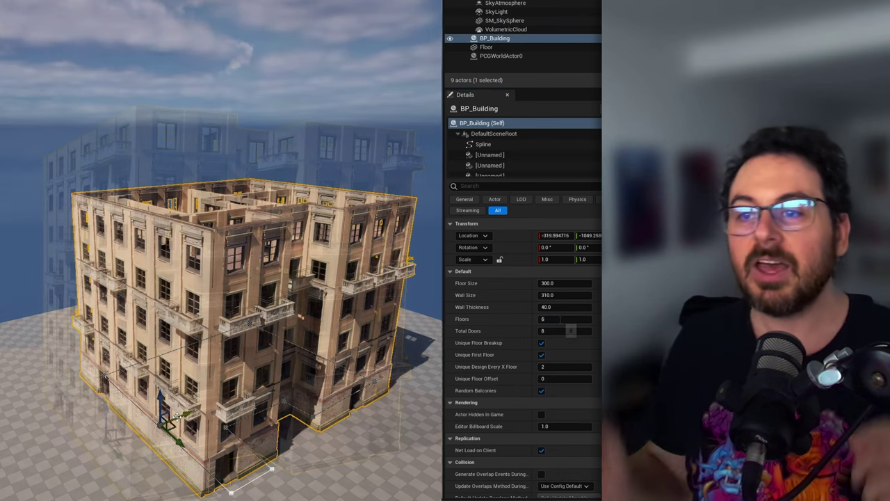
Try floor counts of 2, 1, 3 and 5 on the building, and settle on 8 floors.
click(560, 319)
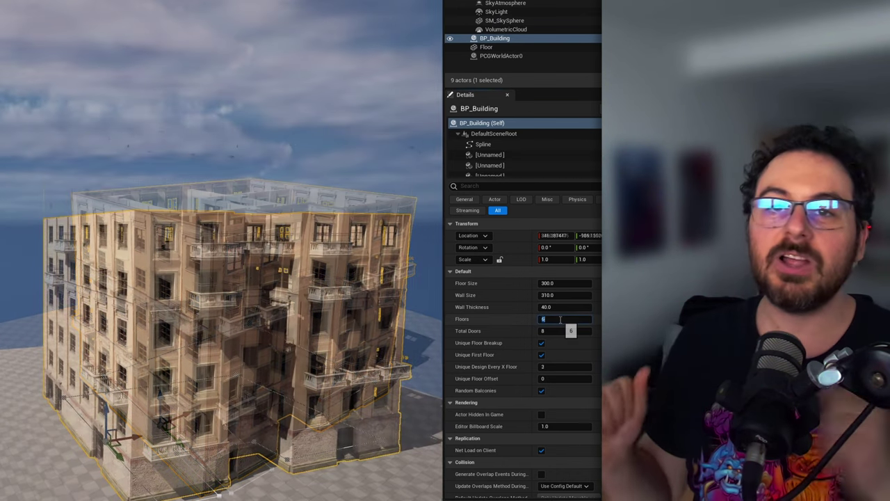
text(2)
key(Return)
text(1)
key(Return)
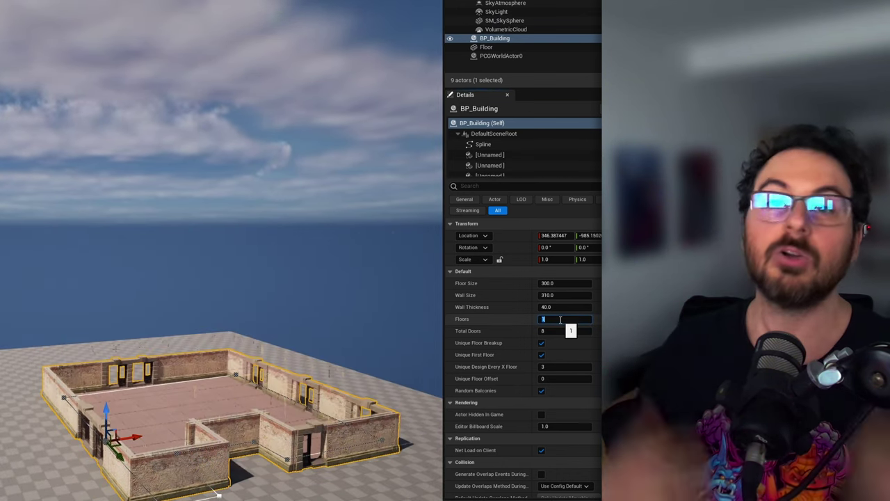
text(3)
key(Return)
text(5)
key(Return)
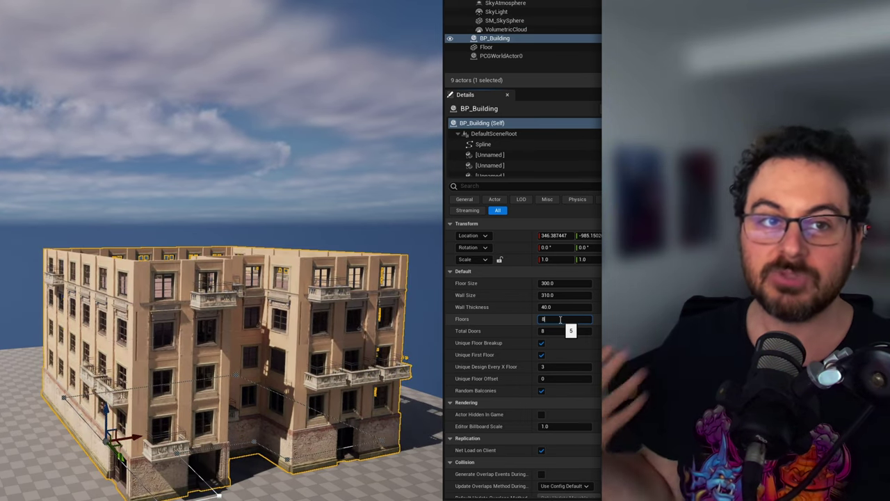
text(8)
key(Return)
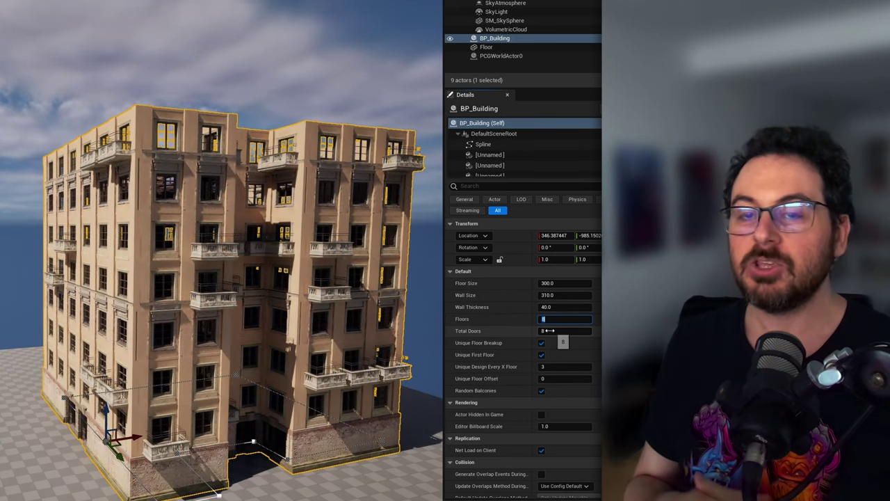
Try door totals of 1 and 2 on the building, and settle on 4 total doors.
text(1)
key(Return)
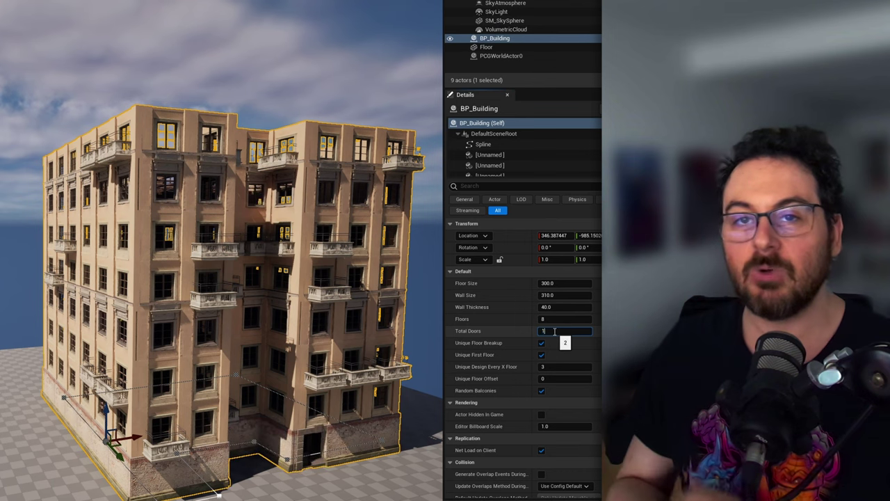
text(2)
key(Return)
text(4)
key(Return)
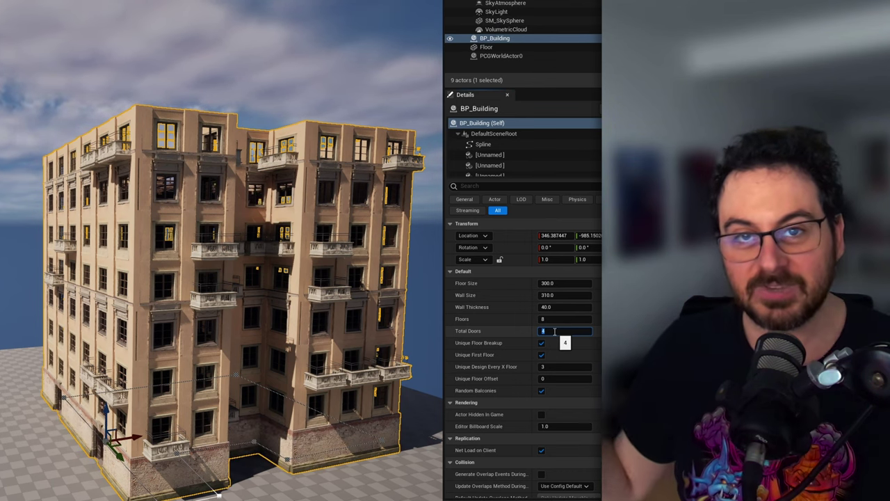
text(4)
key(Return)
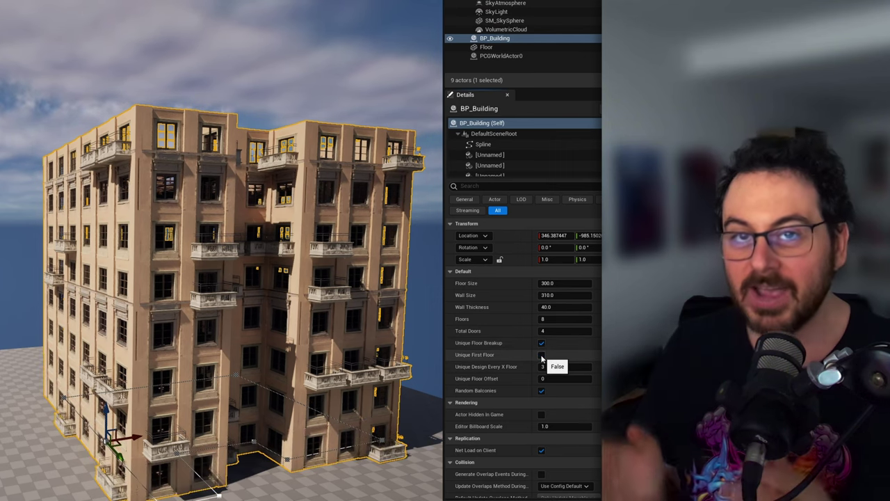
Switch the building's Unique First Floor and Unique Floor Breakup options off and back on.
click(542, 343)
click(541, 355)
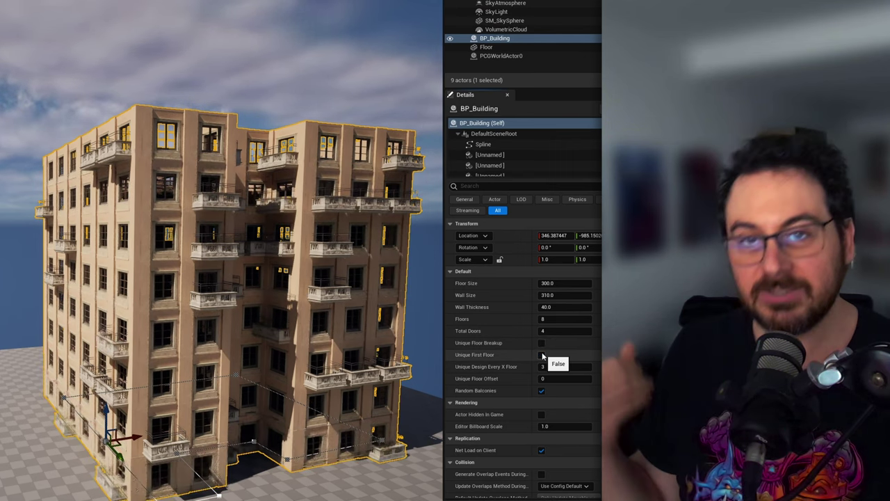
click(541, 342)
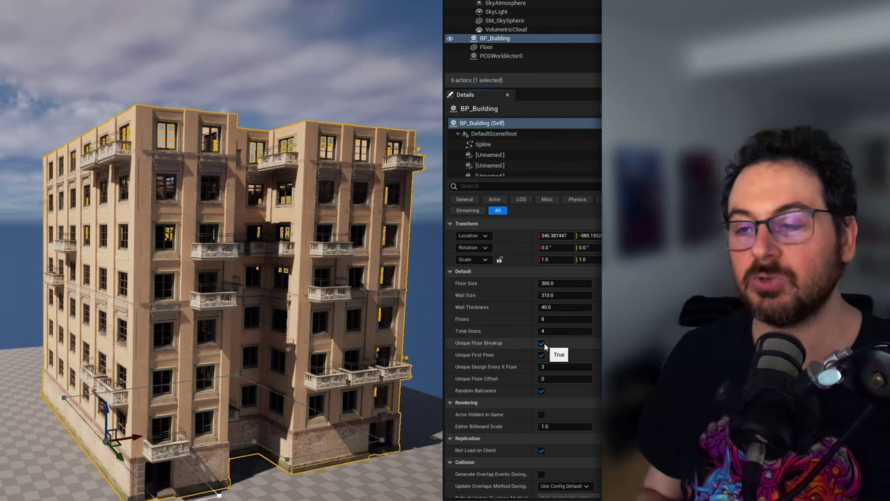
Switch Random Balconies off and back on, and open the Unique Design Every X Floor value for editing.
click(542, 392)
click(541, 392)
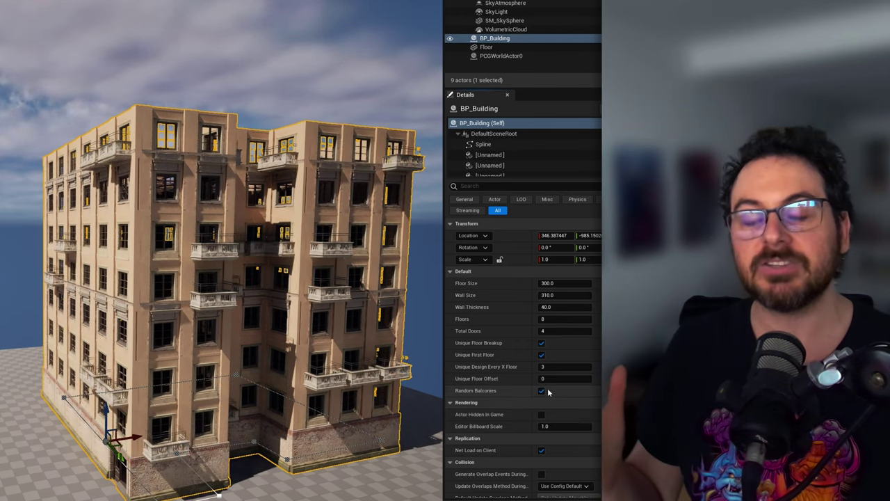
click(562, 366)
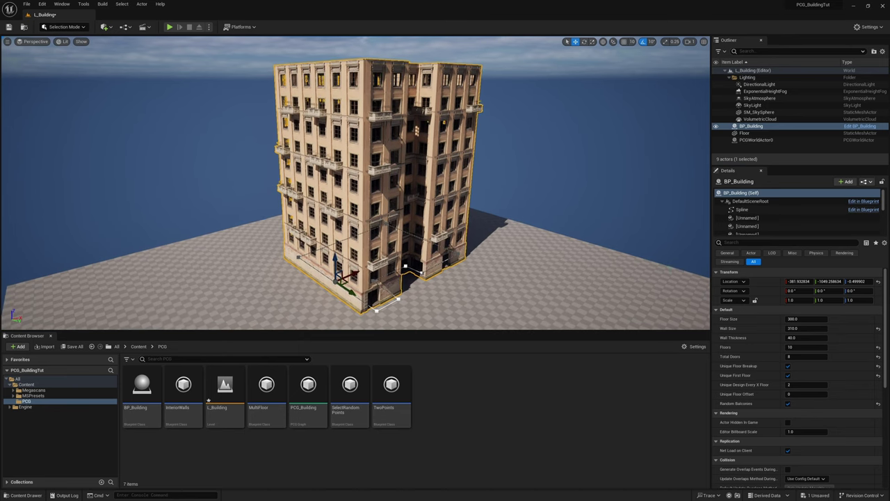
Open the PCG_Building graph from the project's PCG folder.
right_drag(411, 255, 411, 255)
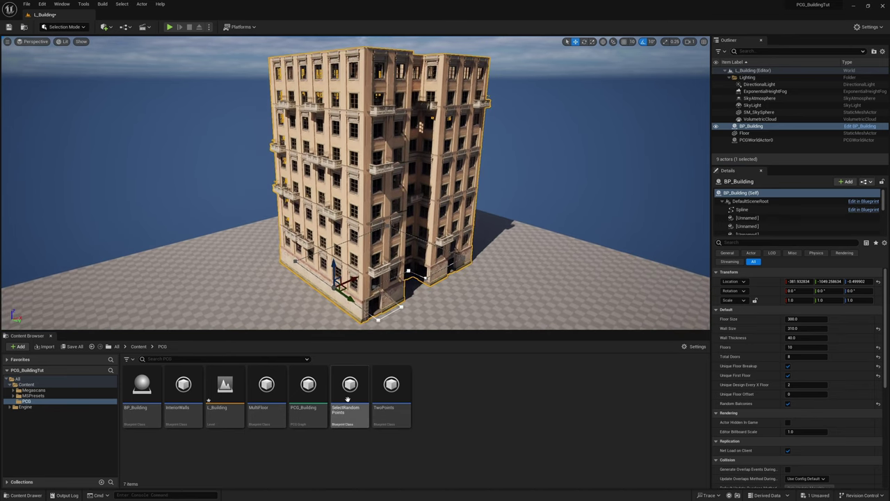
mouse_move(310, 391)
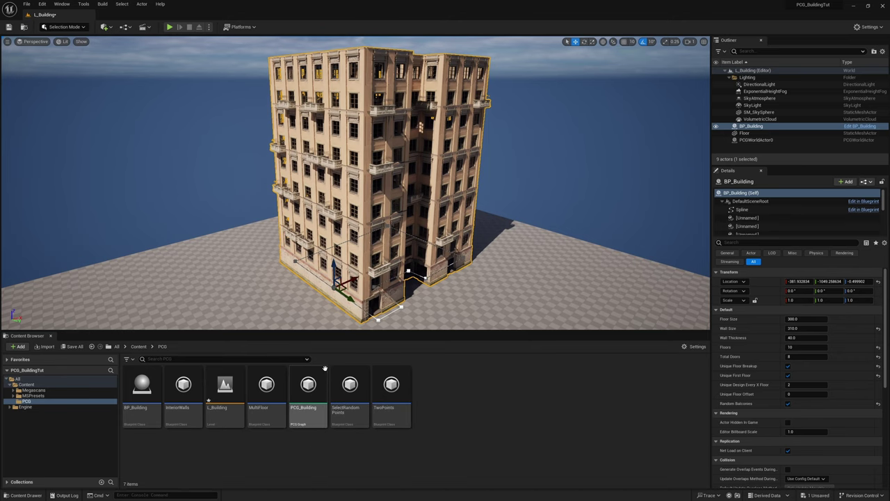
double_click(304, 395)
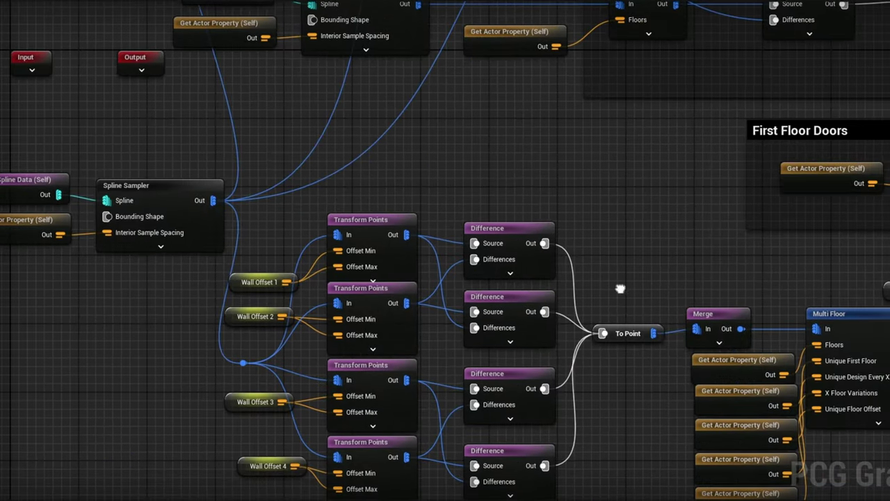
Place the graph window below the building, centre it on the Multi Floor node and enable that node's debug display.
drag(665, 396, 659, 254)
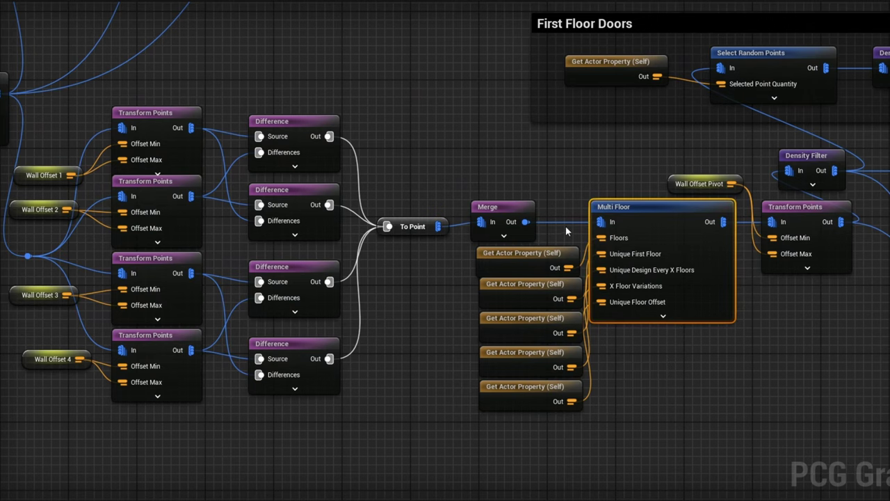
drag(609, 17, 368, 269)
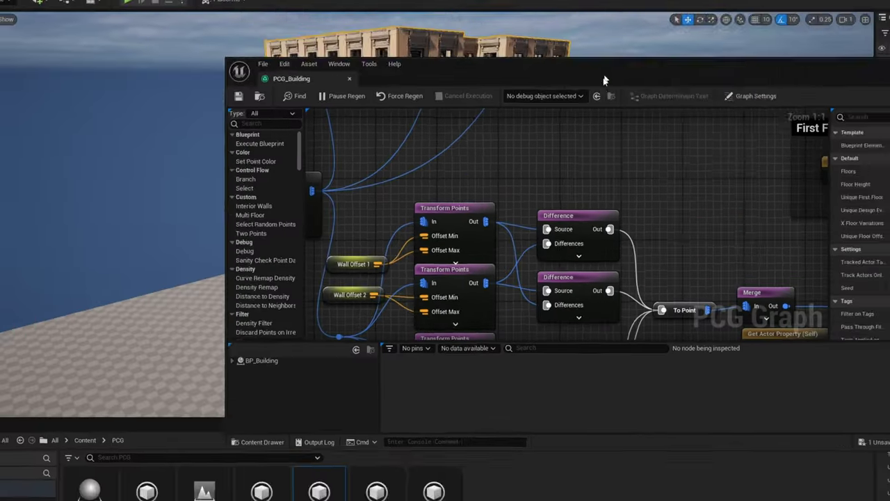
right_drag(512, 452, 345, 388)
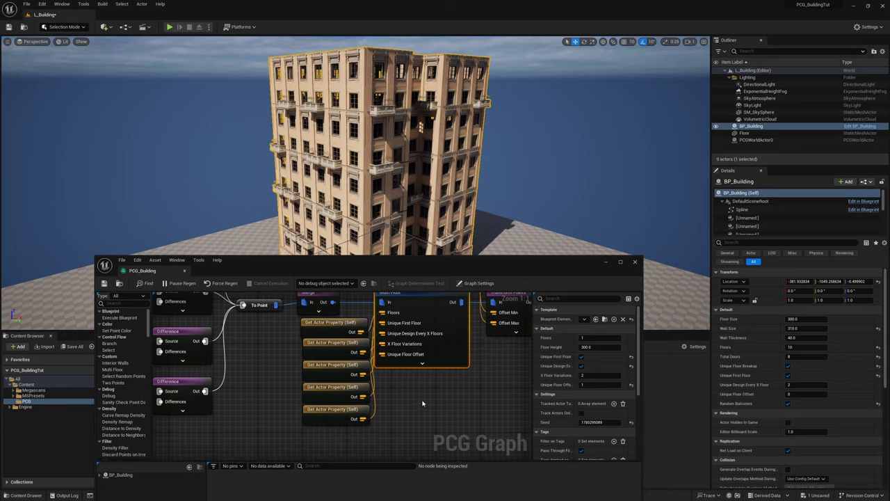
right_drag(422, 402, 403, 444)
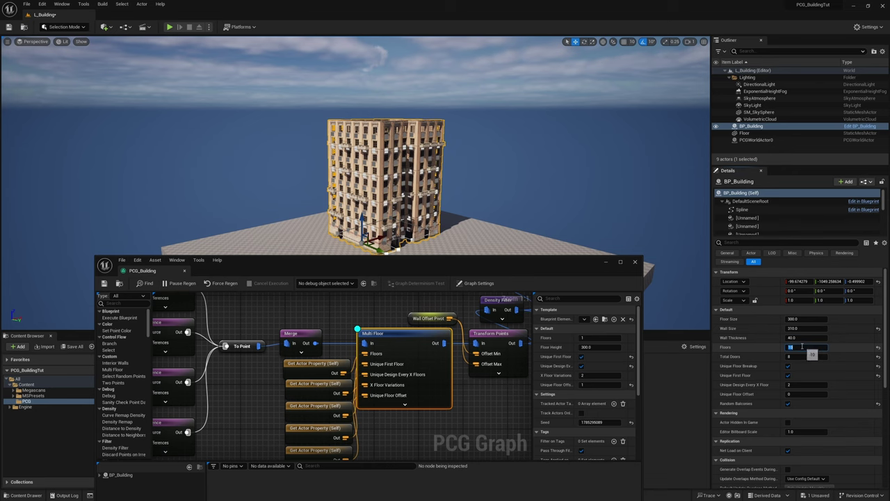
Set the building's floor count to 8 and move the building along the X axis to about -255.
text(8)
key(Return)
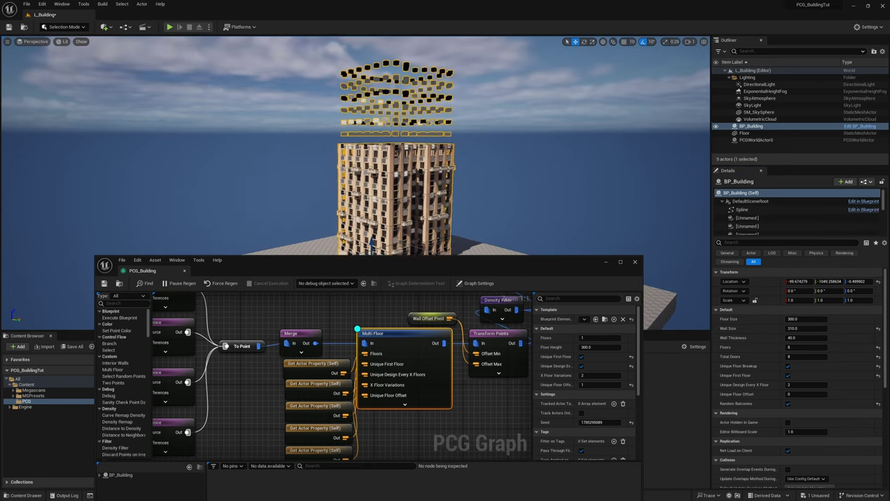
right_drag(403, 181, 354, 216)
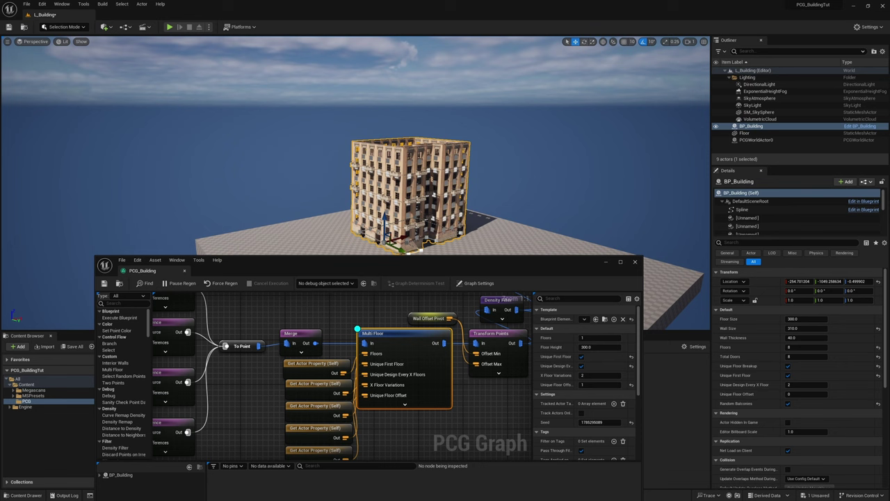
right_drag(417, 202, 425, 185)
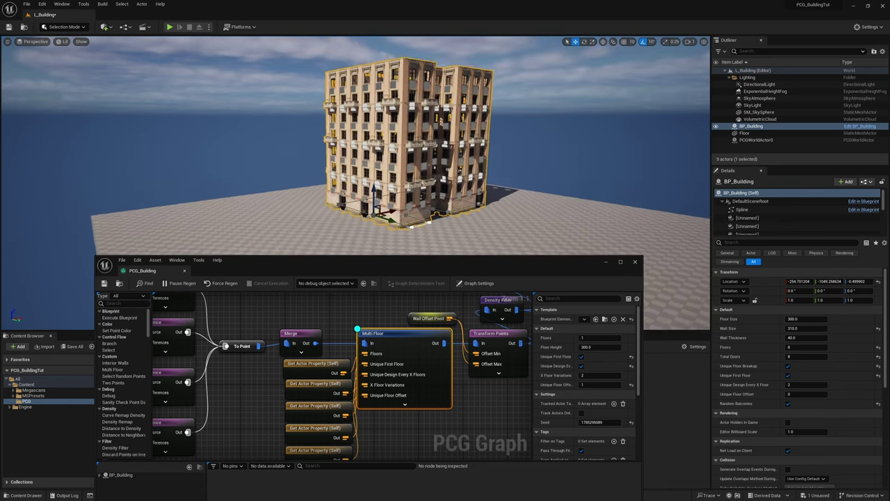
mouse_move(441, 229)
right_down()
mouse_move(451, 225)
mouse_move(442, 220)
right_up()
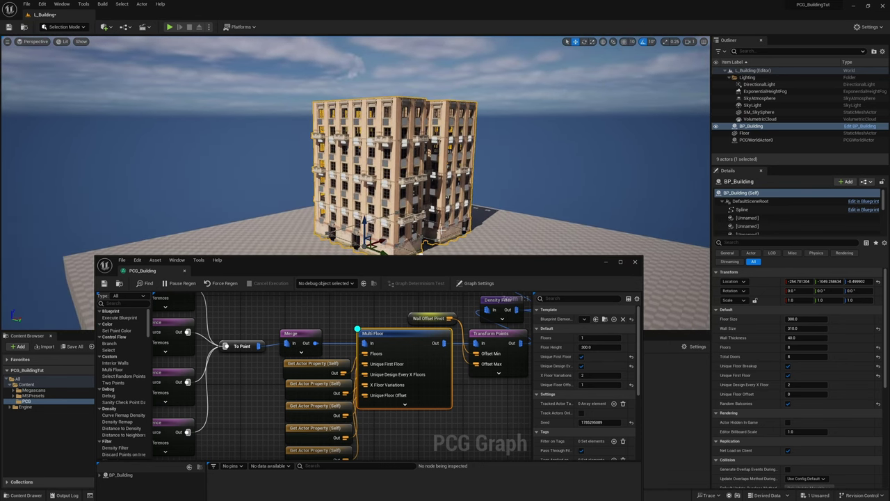
Turn off debug display on the Multi Floor node and turn it on for the Merge node.
drag(382, 327, 385, 353)
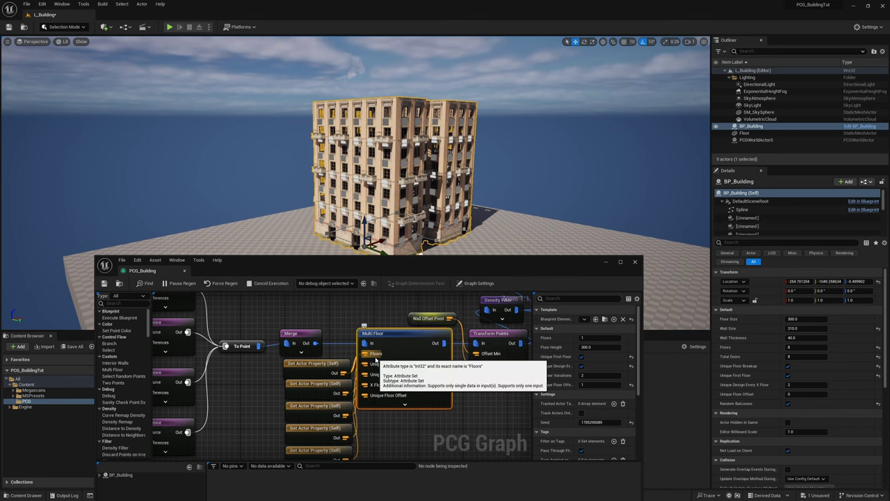
click(294, 338)
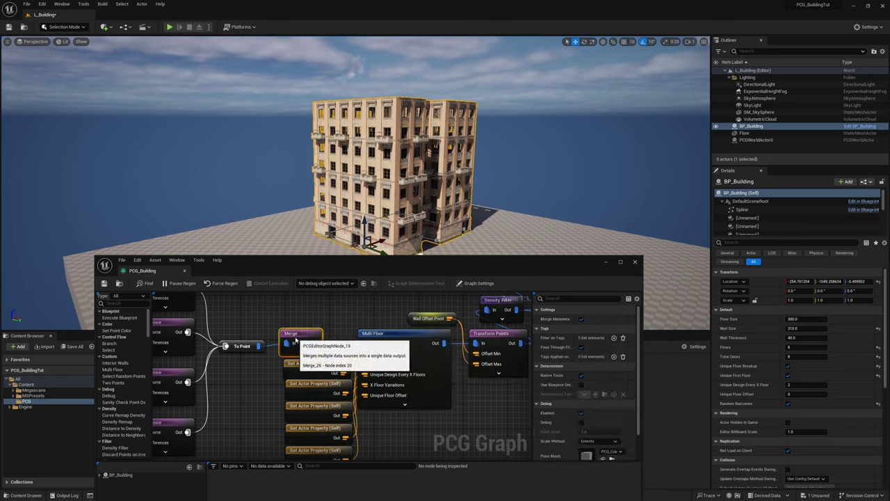
mouse_move(363, 333)
mouse_down()
mouse_move(355, 309)
mouse_move(403, 417)
mouse_move(374, 333)
mouse_up()
click(314, 327)
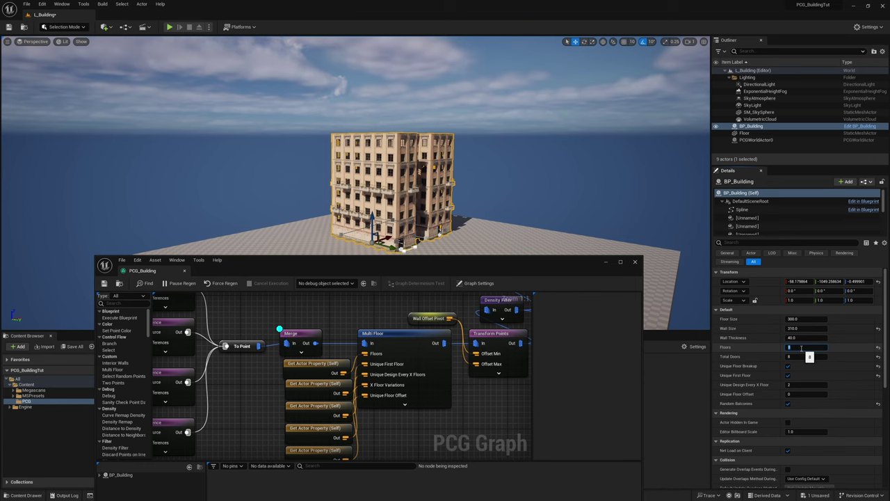
Set the building's floor count to 5 and inspect the Merge node's debug points above it.
text(5)
key(Return)
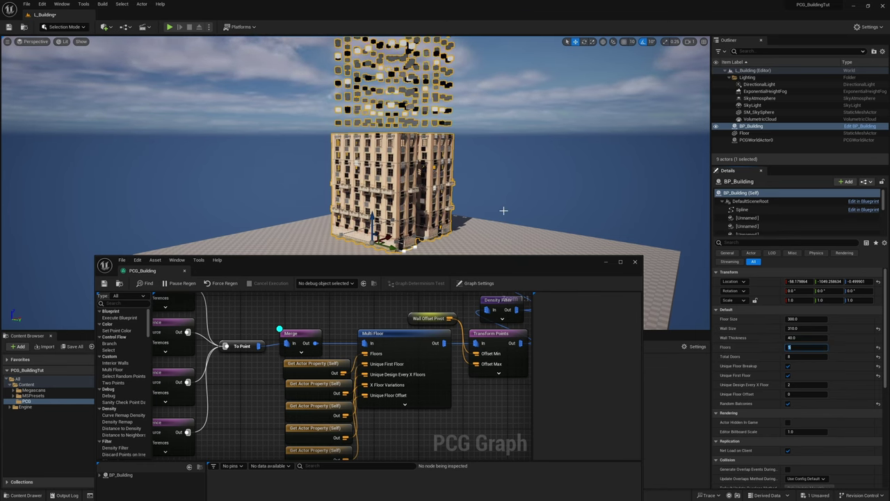
right_drag(347, 68, 341, 54)
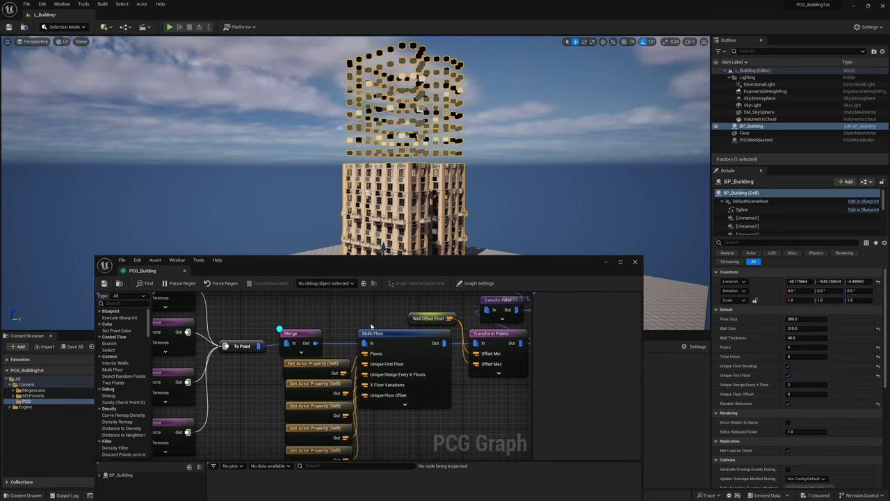
Select the Get Spline Data, Get Actor Property and Spline Sampler nodes that feed the wall transforms.
drag(400, 431, 400, 428)
drag(330, 318, 318, 338)
right_drag(339, 326, 396, 338)
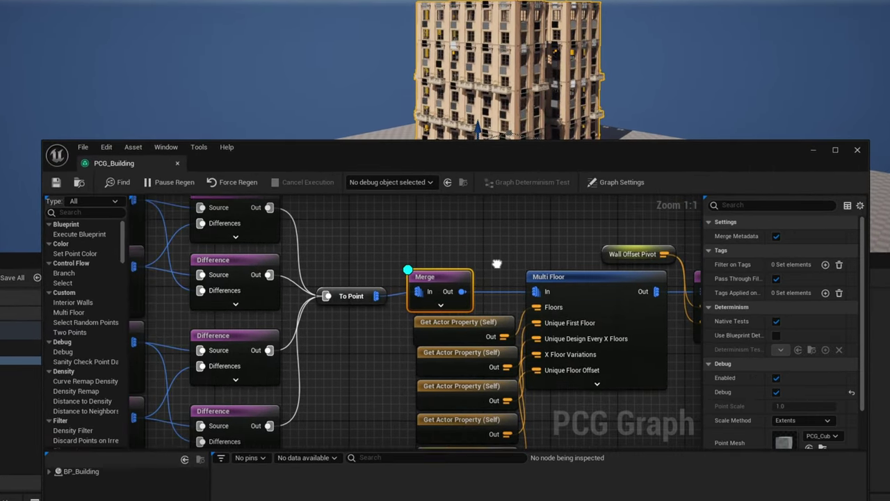
scroll(496, 264, down, 4)
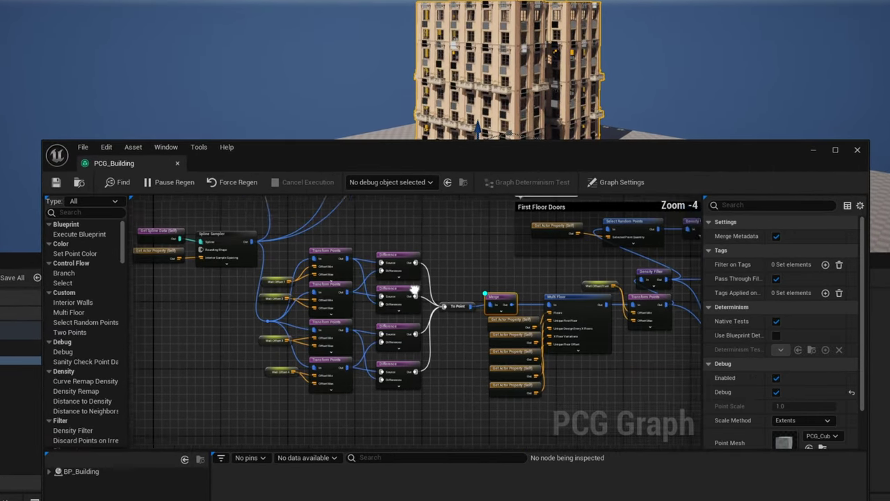
drag(200, 358, 300, 271)
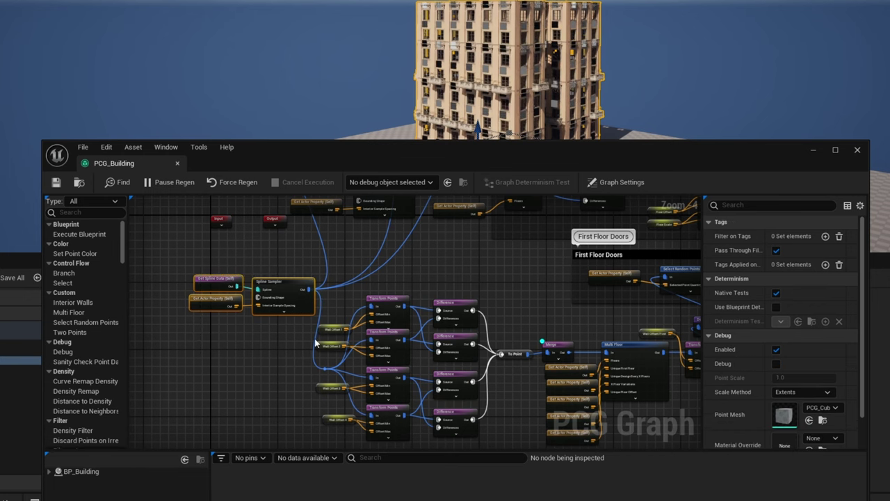
Disconnect the Merge node's output from the Multi Floor node's In pin.
right_drag(545, 339, 474, 291)
right_drag(253, 262, 312, 282)
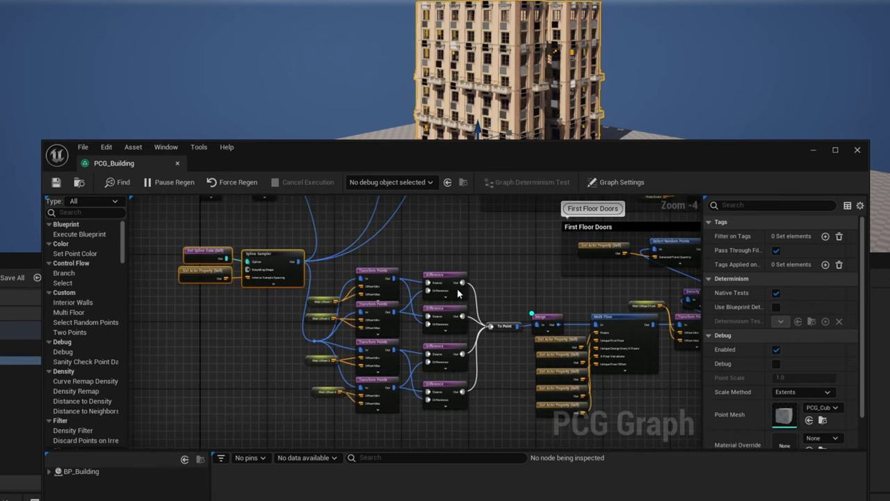
scroll(555, 281, up, 4)
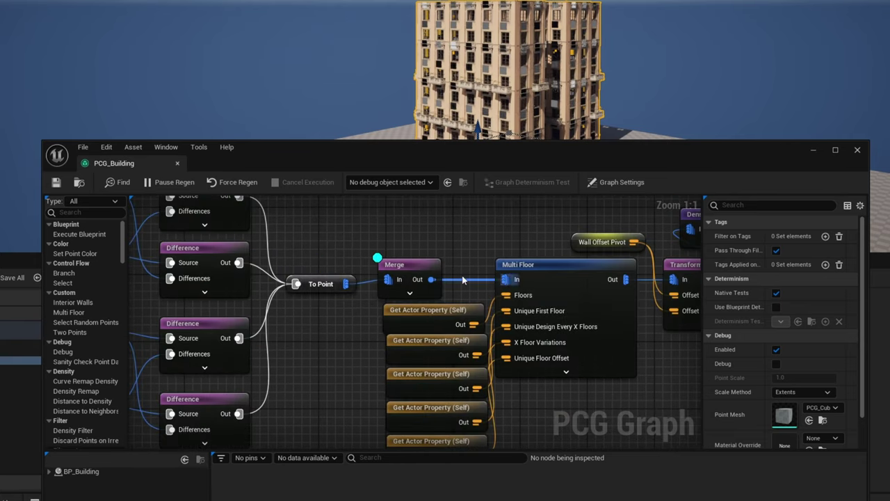
click(425, 255)
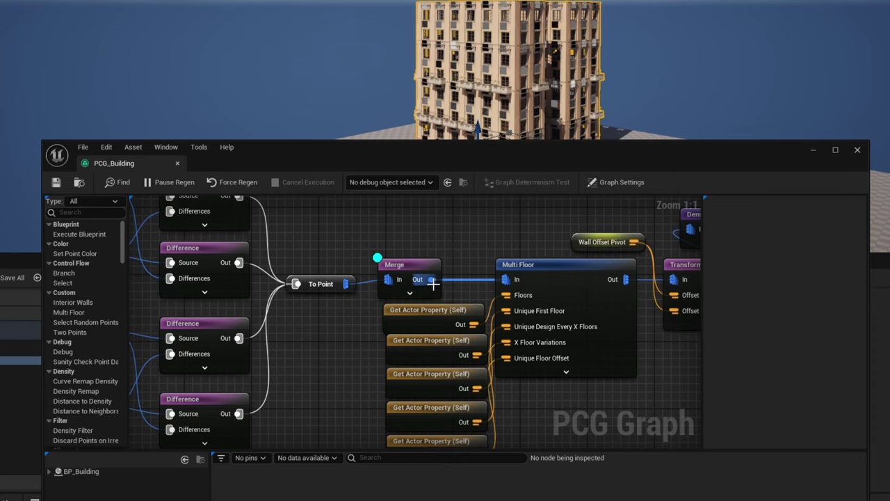
alt+click(431, 279)
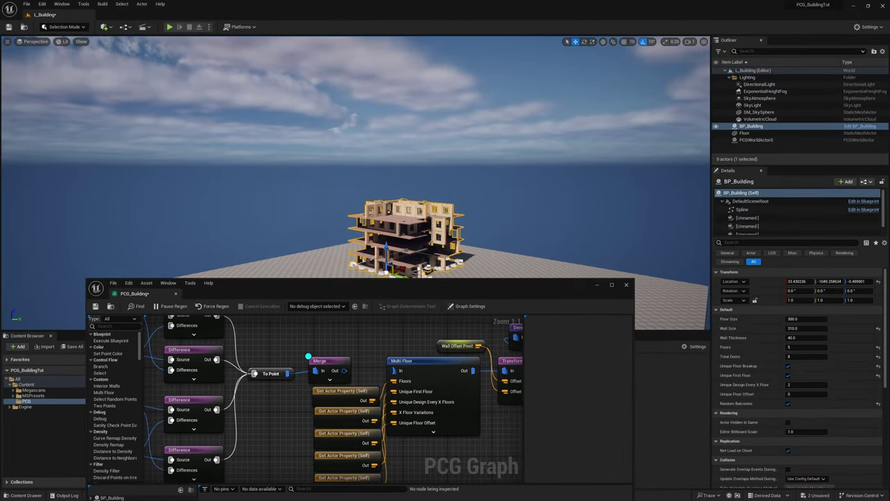
Re-enter 5 as the building's floor count and move the building along the X axis to about 118.
key(w)
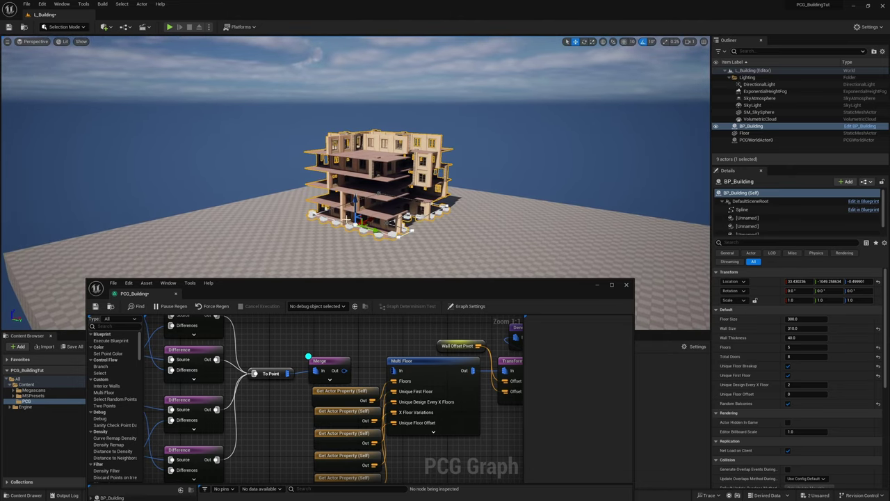
click(795, 347)
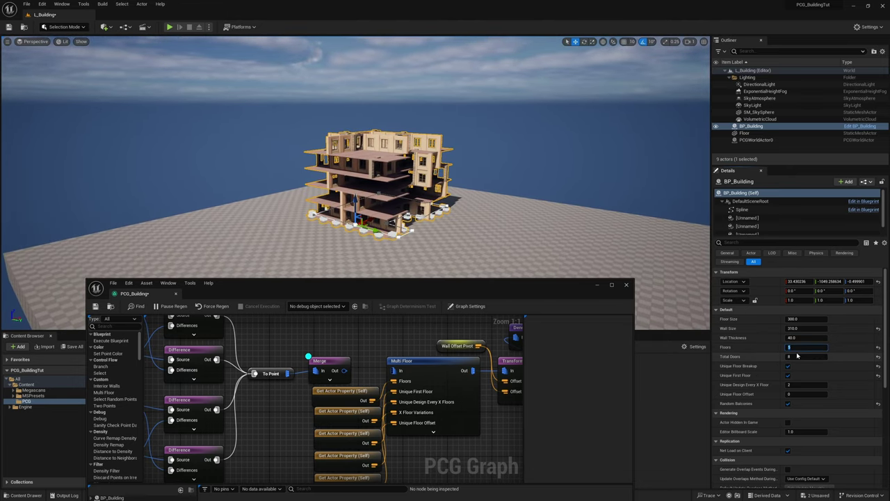
key(Return)
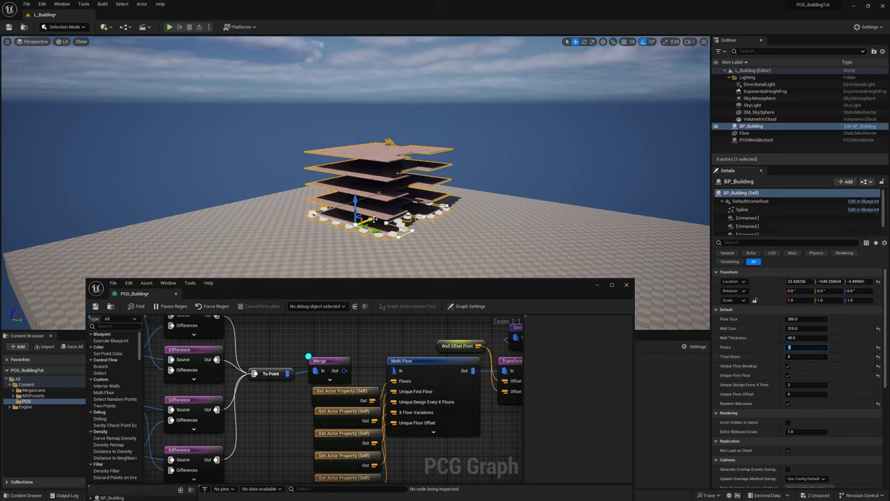
drag(374, 220, 389, 239)
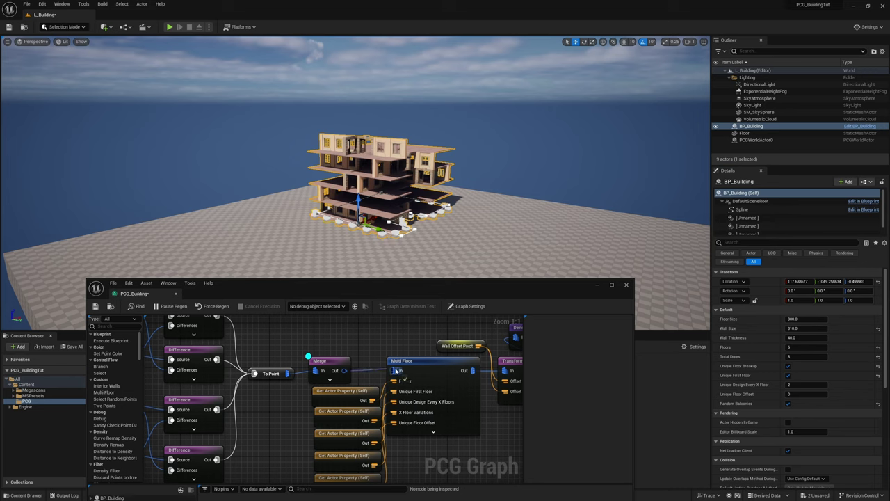
Reconnect the Merge output to the Multi Floor input and move the building along the X axis to about 220.
drag(395, 371, 395, 370)
drag(376, 218, 375, 219)
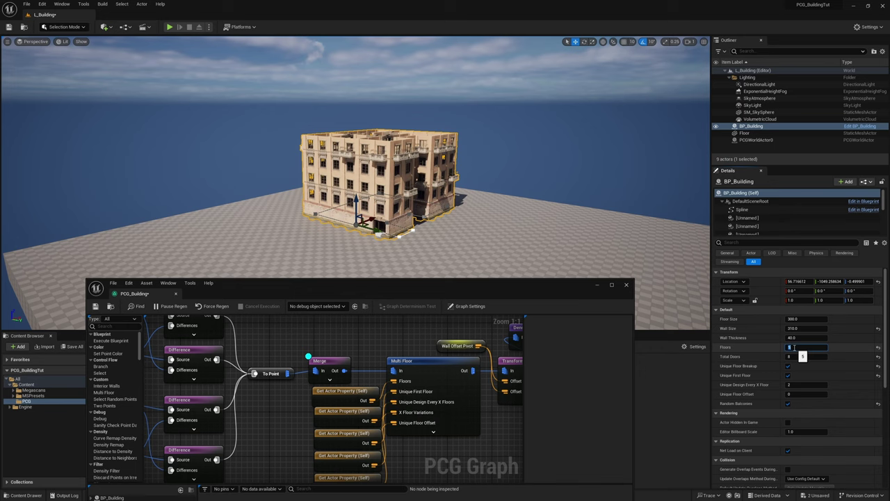
drag(368, 212, 376, 216)
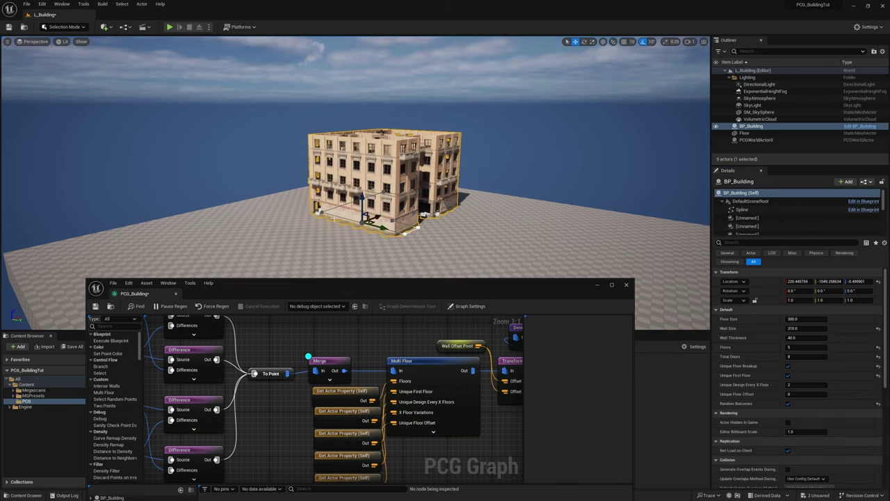
Try a floor count of 10 on the building and set it back to 5.
click(811, 348)
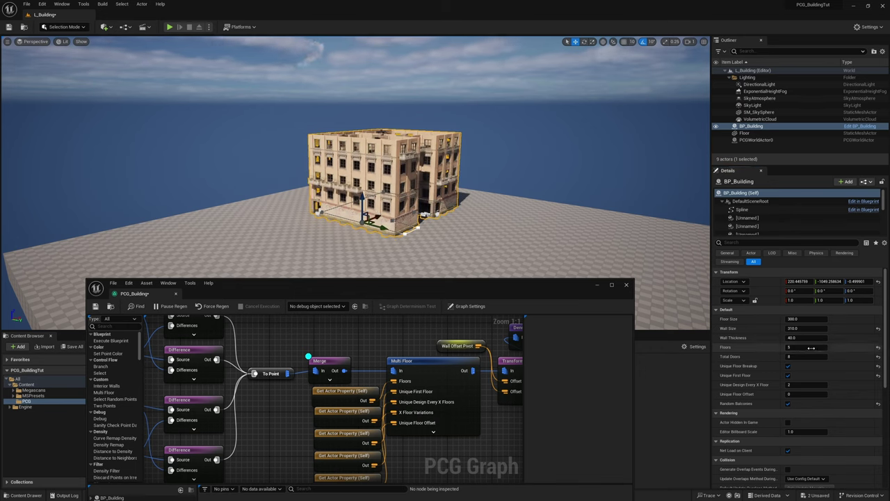
text(10)
key(Return)
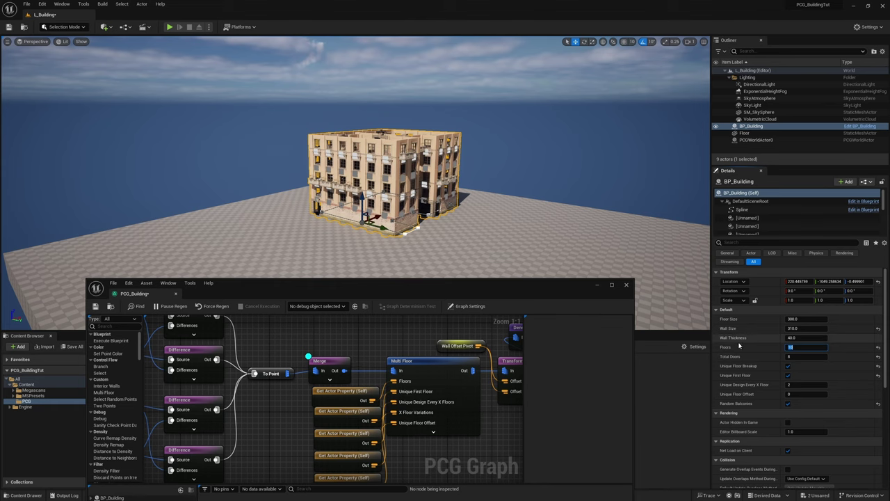
text(5)
key(Return)
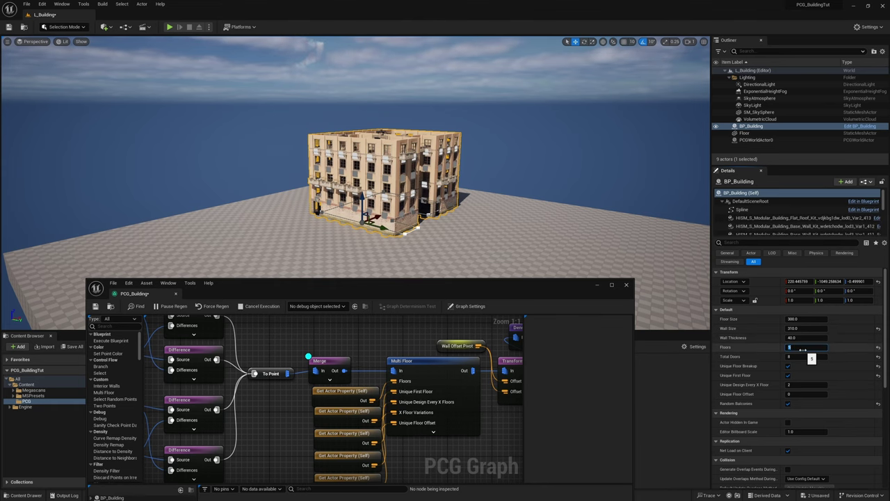
Set the building's floor count to 10 and inspect the debug points stacked above it.
right_drag(529, 188, 525, 154)
key(s)
click(797, 348)
text(10)
key(Return)
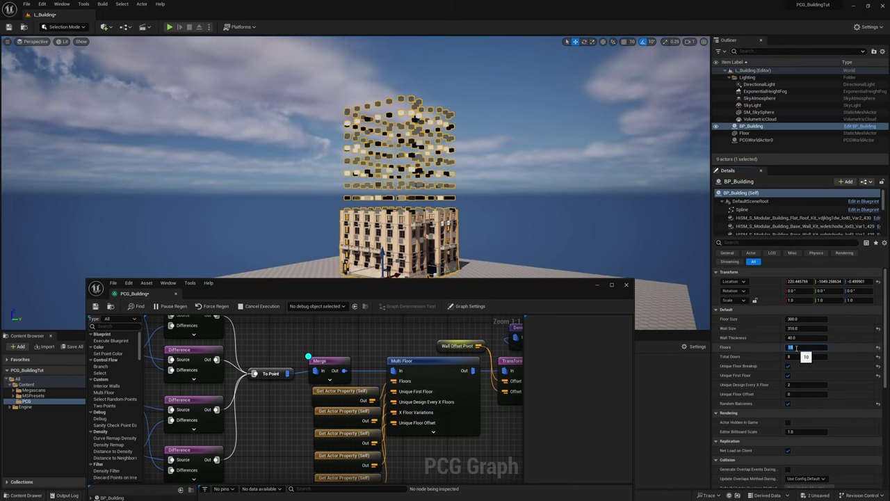
right_drag(483, 231, 477, 219)
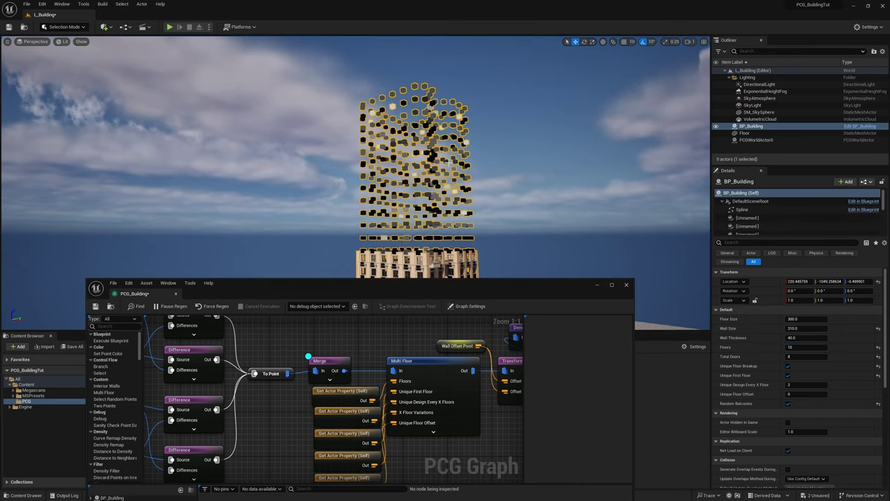
right_drag(448, 162, 458, 180)
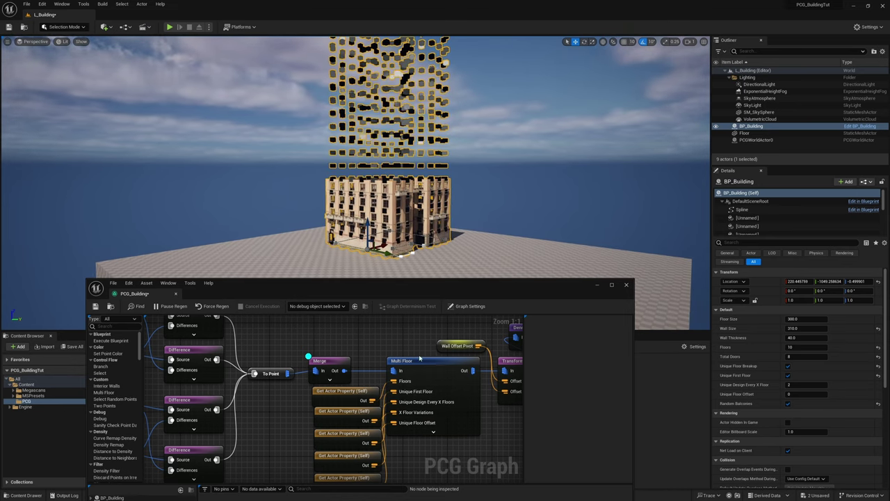
Compare the settings of the Merge and Multi Floor nodes.
click(411, 360)
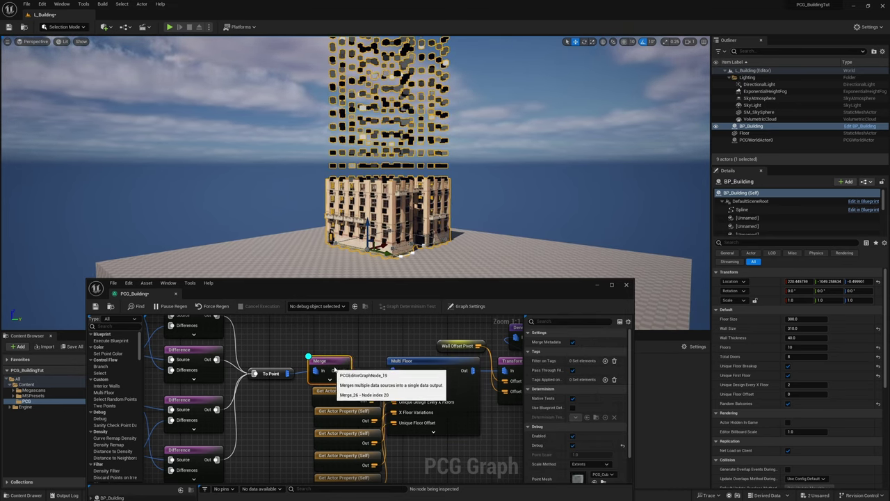
click(419, 389)
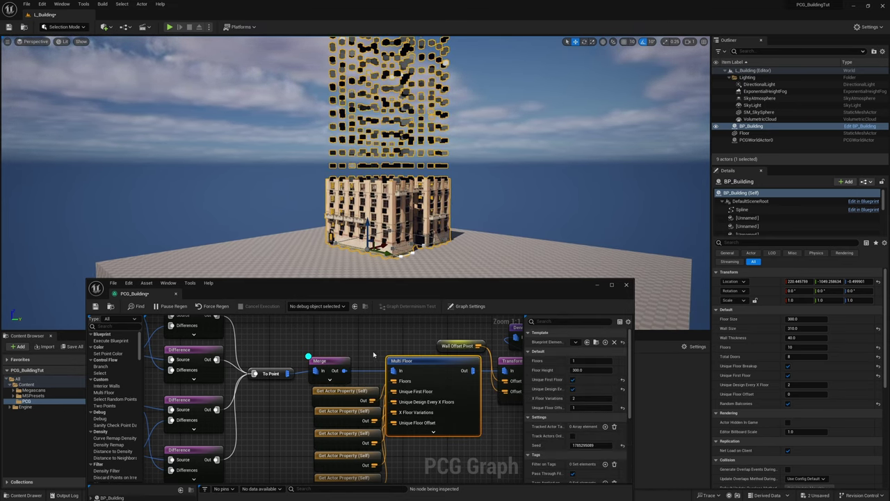
click(334, 360)
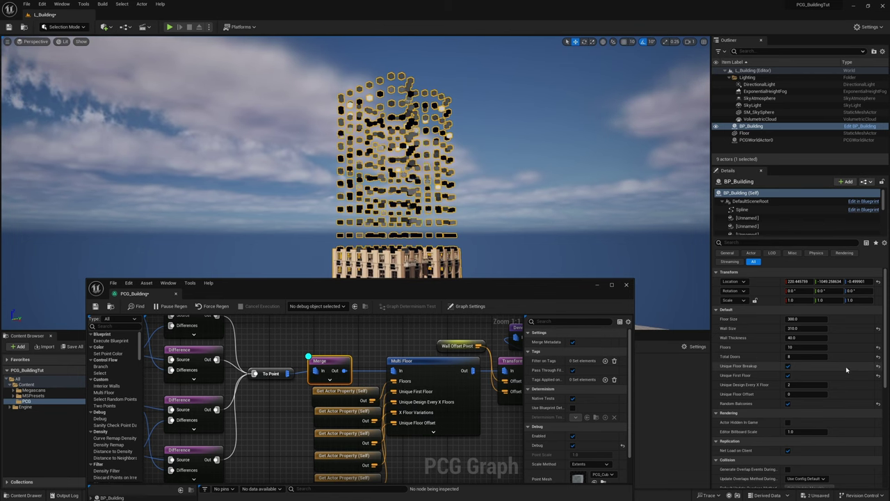
Set the building's floor count to 3 and examine the debug points around and above it.
click(815, 348)
text(8)
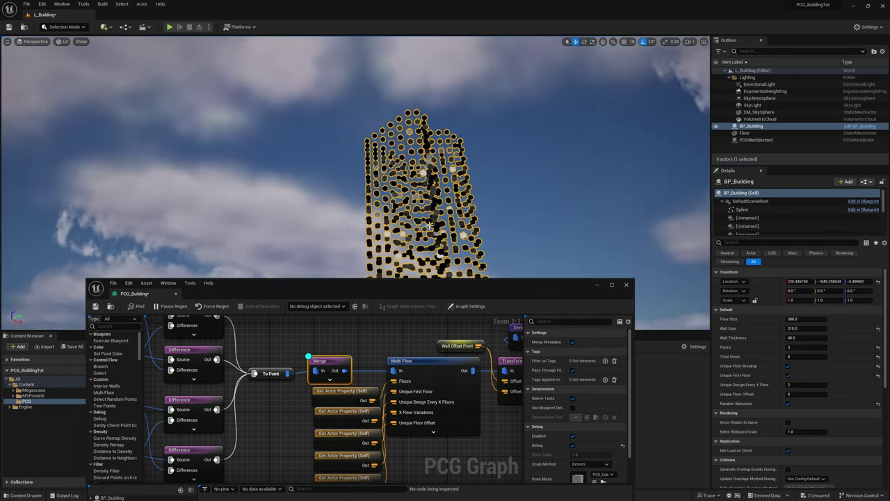
right_drag(420, 171, 420, 257)
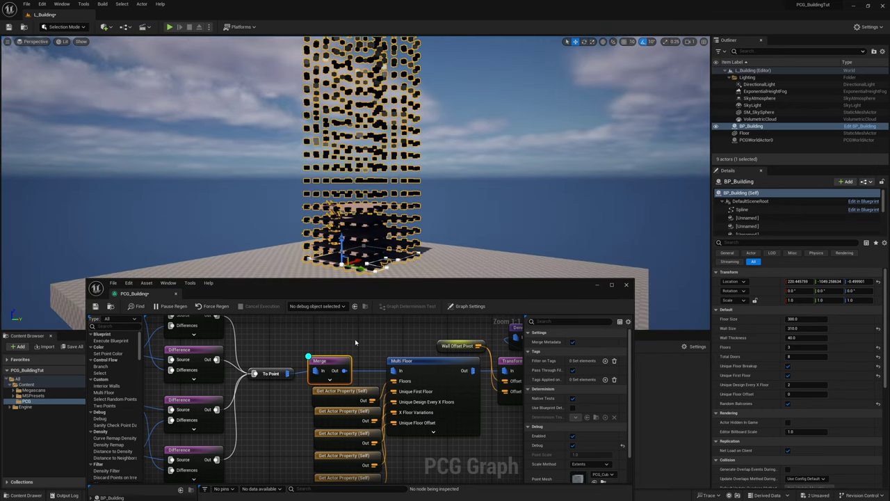
Break the link between Merge and Multi Floor and select the Multi Floor node.
click(369, 358)
click(413, 367)
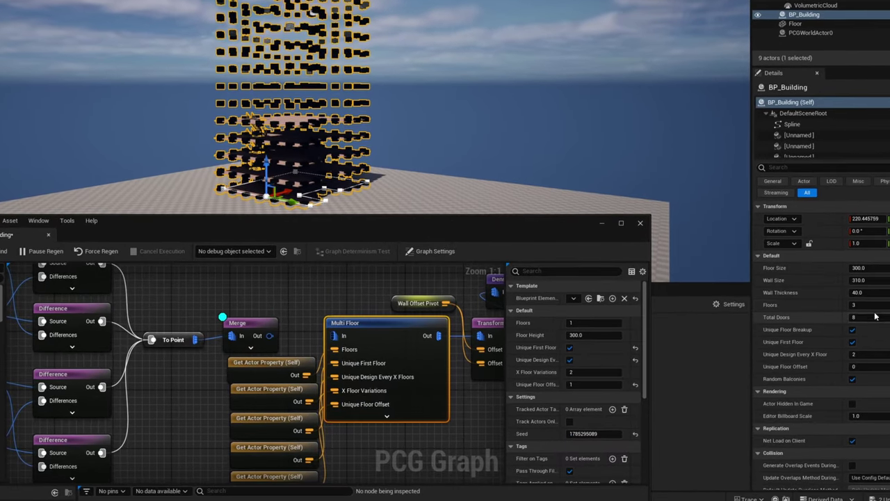
Set the building's floor count to 2 and move the building along the X axis to about 530.
click(872, 304)
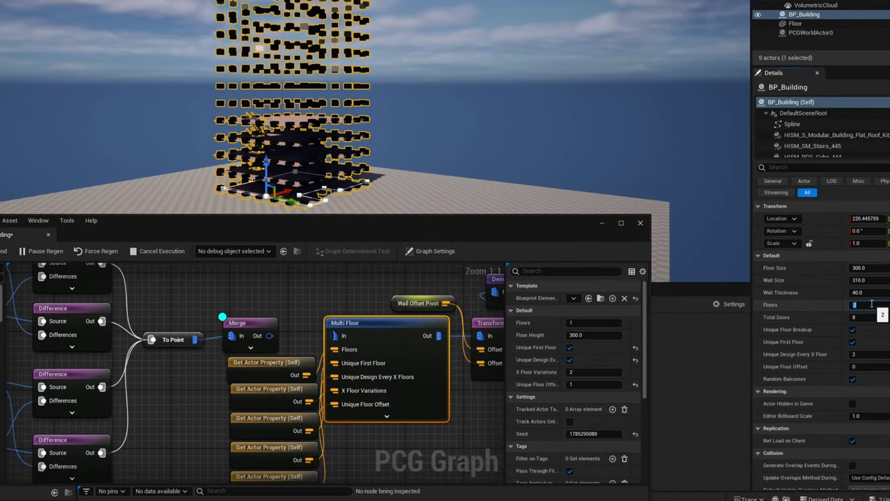
text(2)
key(Return)
drag(284, 191, 296, 187)
Choose BP_Building/PCG/PCG_Building as the debug object and inspect the Merge node's point data.
right_drag(295, 294, 313, 284)
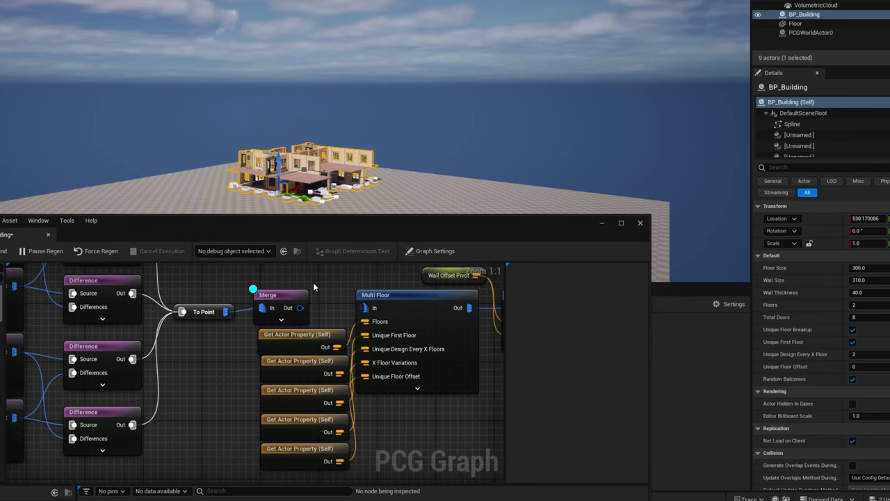
click(243, 255)
click(237, 269)
drag(359, 228, 340, 211)
click(261, 298)
key(a)
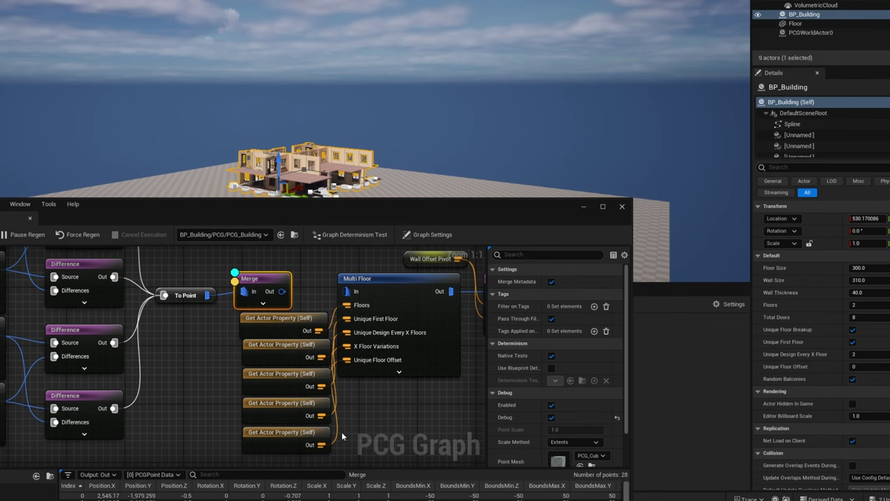
drag(394, 226, 376, 171)
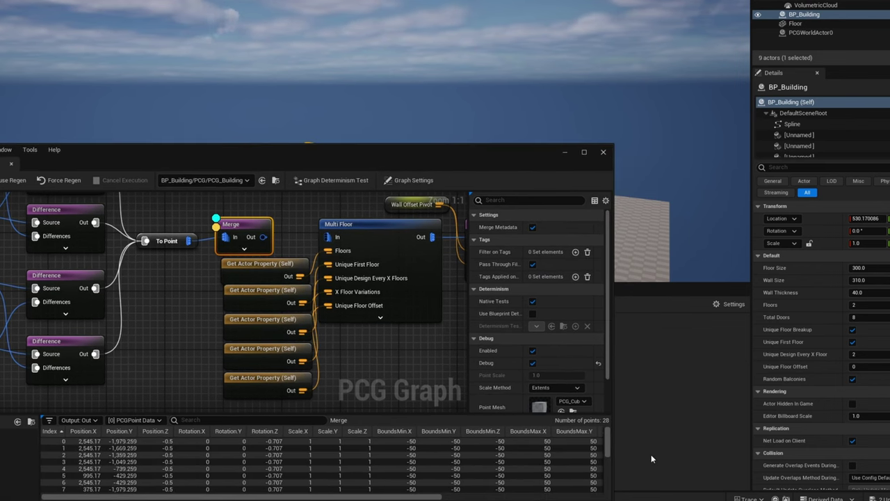
Link the Merge output to Multi Floor again and move the building along the X axis to about 484.
right_drag(309, 108, 309, 135)
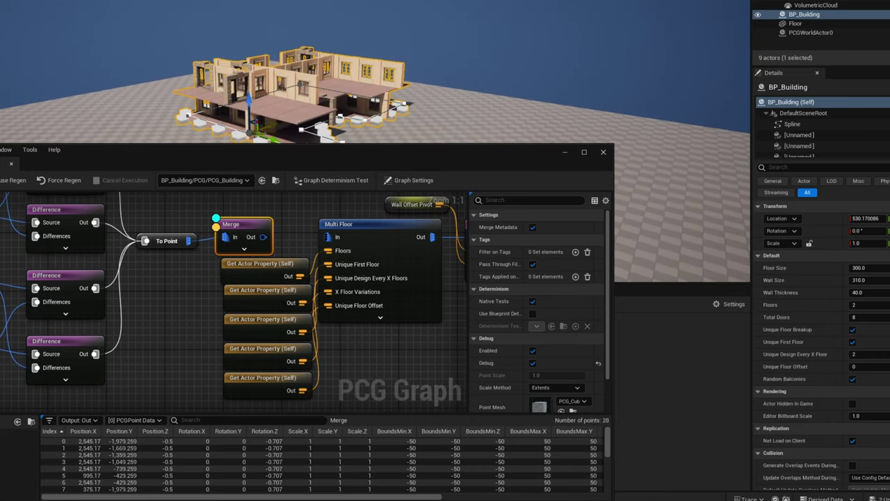
drag(259, 122, 290, 93)
right_drag(344, 108, 317, 118)
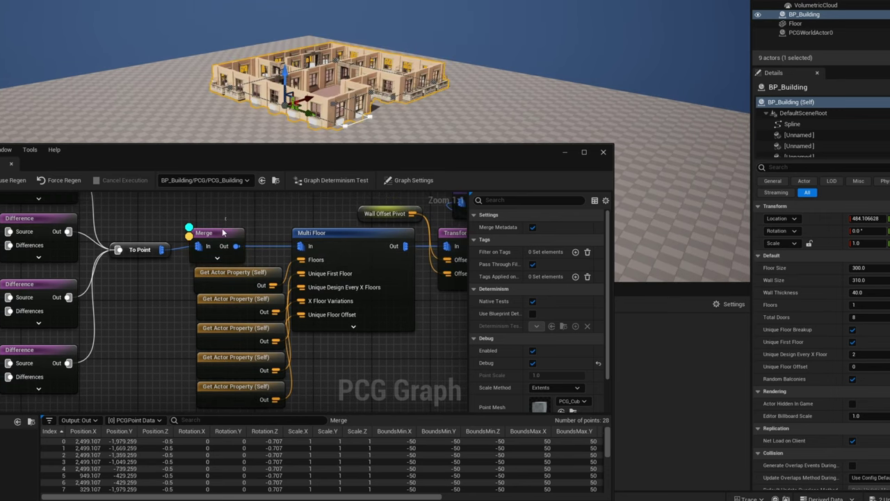
Set Unique Design Every X Floor to 3 and inspect the Multi Floor node with BP_Building/PCG/PCG_Building reselected for debugging.
click(325, 255)
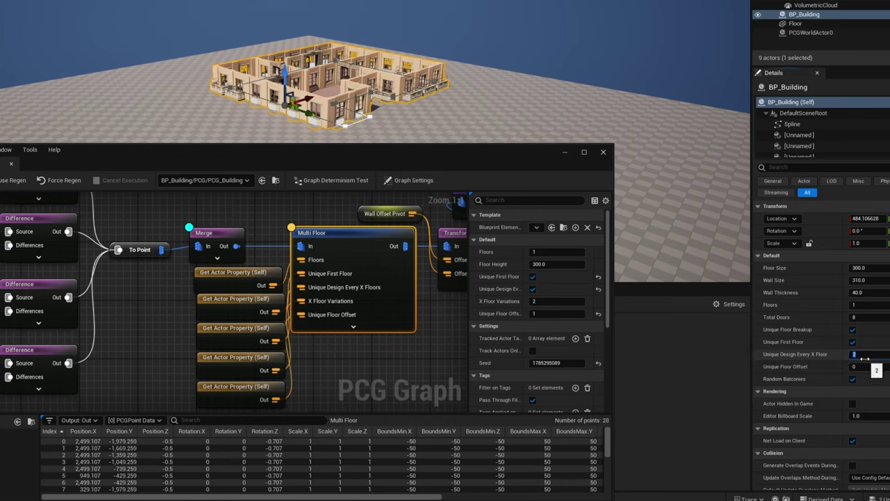
click(206, 180)
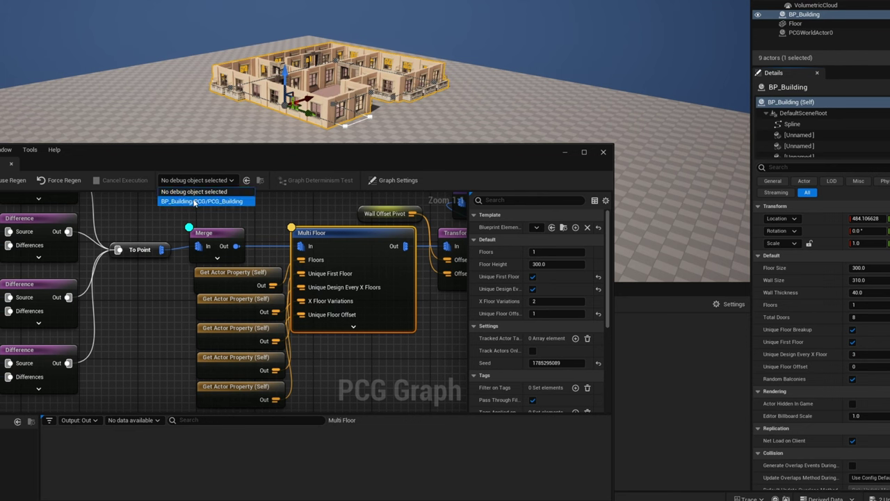
click(198, 201)
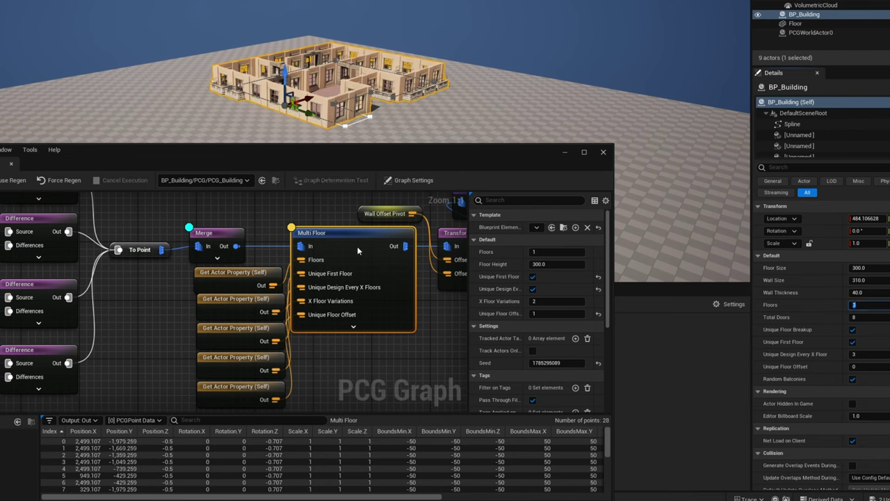
Set the building's floor count to 3 and reselect BP_Building/PCG/PCG_Building as the debug object.
click(205, 180)
click(210, 200)
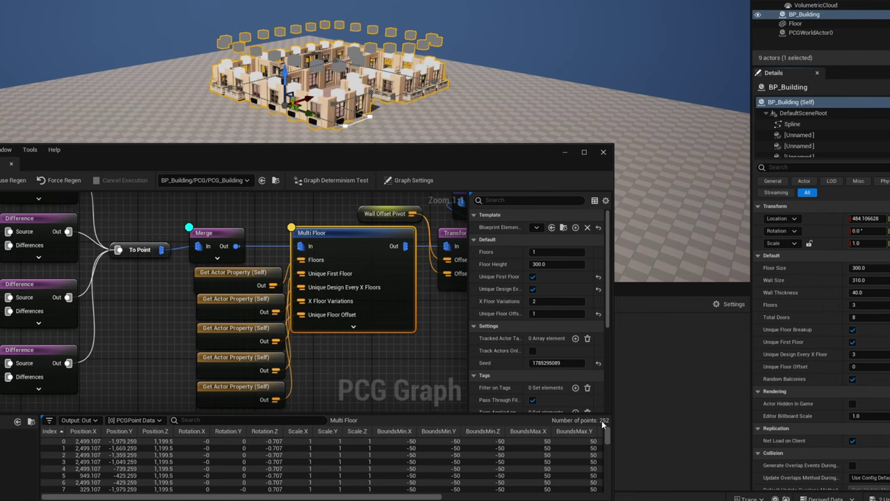
Compare the inspected point data of the Multi Floor and Merge nodes.
click(216, 232)
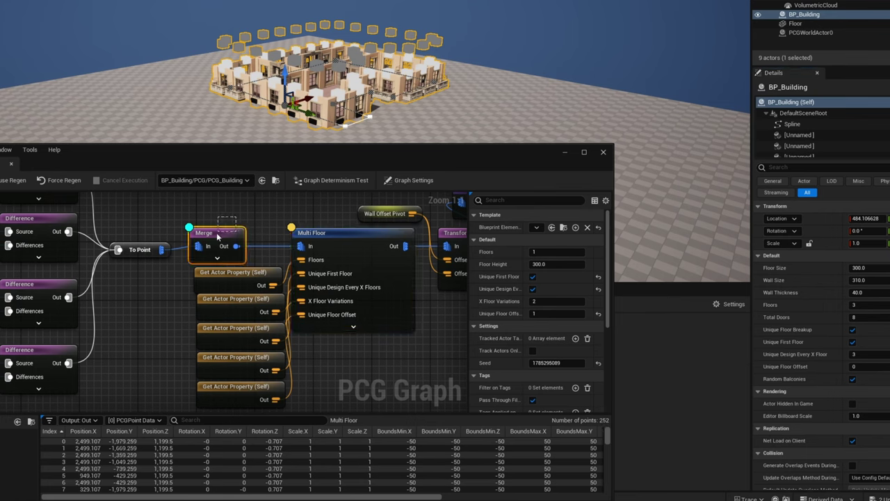
drag(304, 208, 329, 252)
key(a)
drag(232, 214, 208, 246)
key(a)
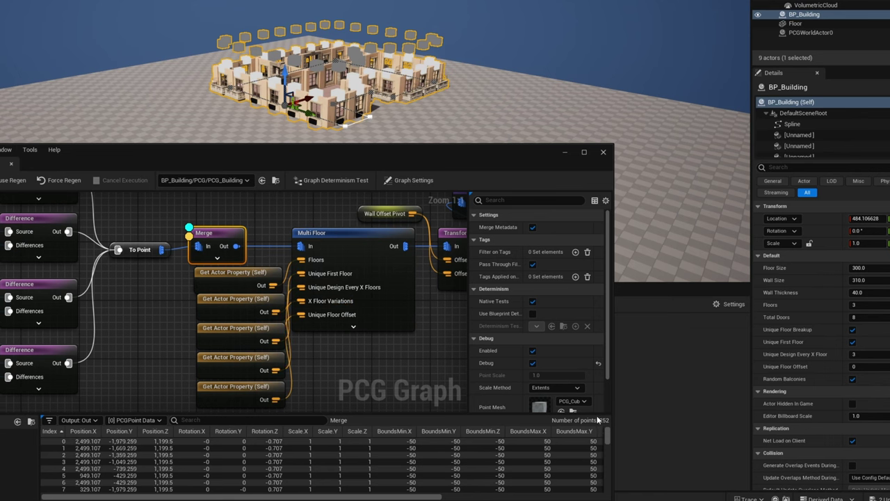
click(339, 273)
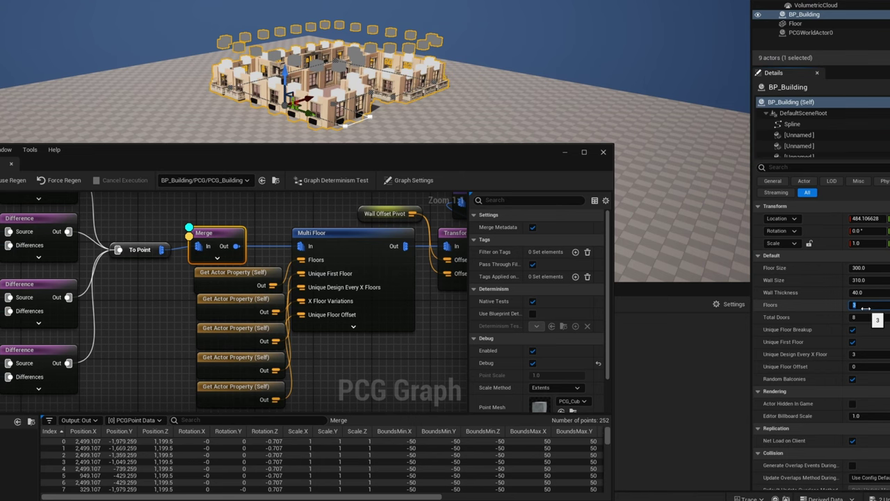
Set the building's floor count to 5 and review the Merge and Multi Floor nodes with BP_Building/PCG/PCG_Building reselected for debugging.
key(Return)
click(198, 180)
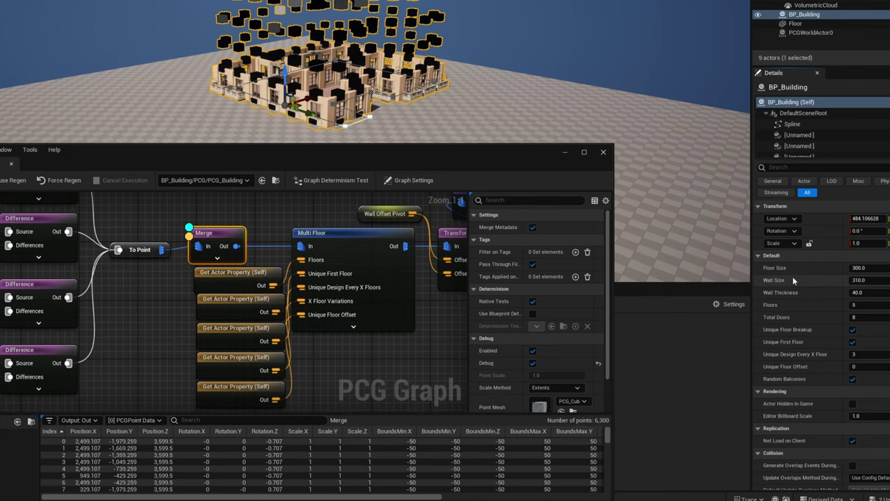
right_drag(342, 247, 341, 269)
click(336, 274)
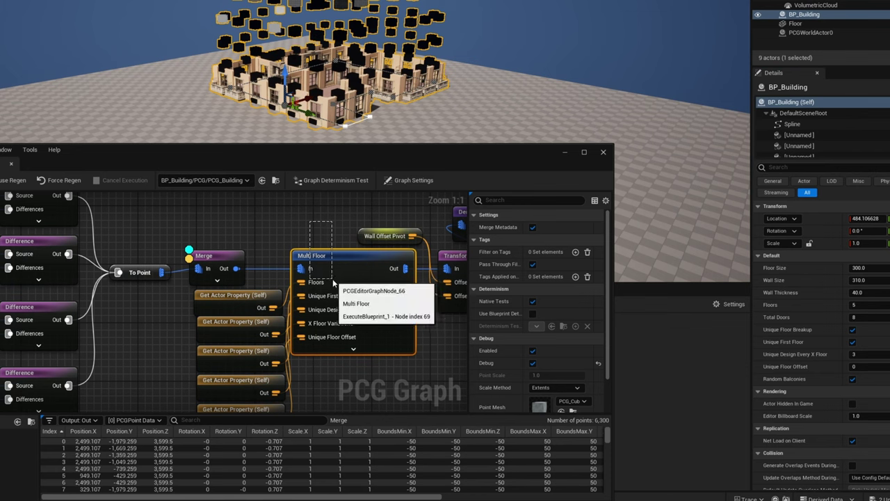
click(233, 258)
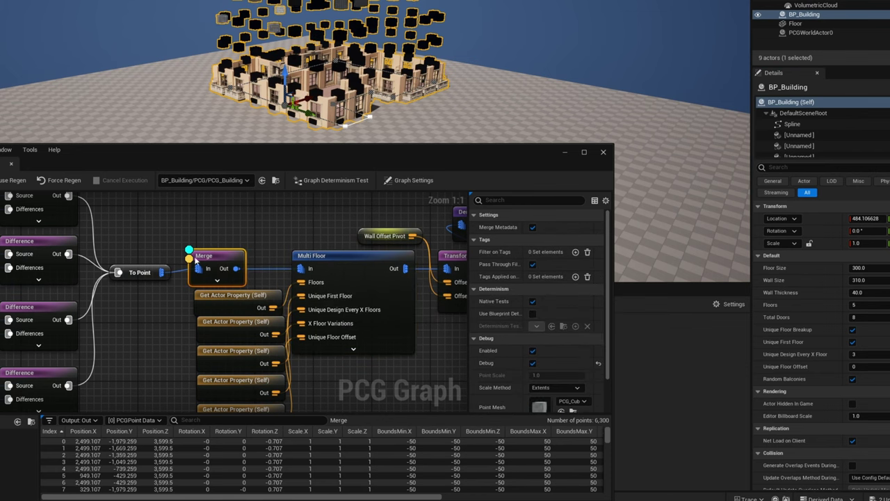
click(308, 252)
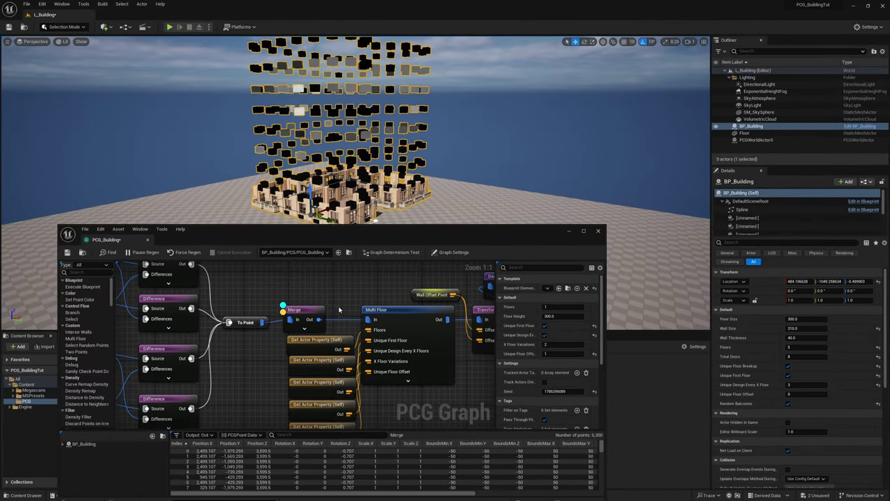
right_drag(335, 301, 315, 301)
drag(364, 337, 364, 339)
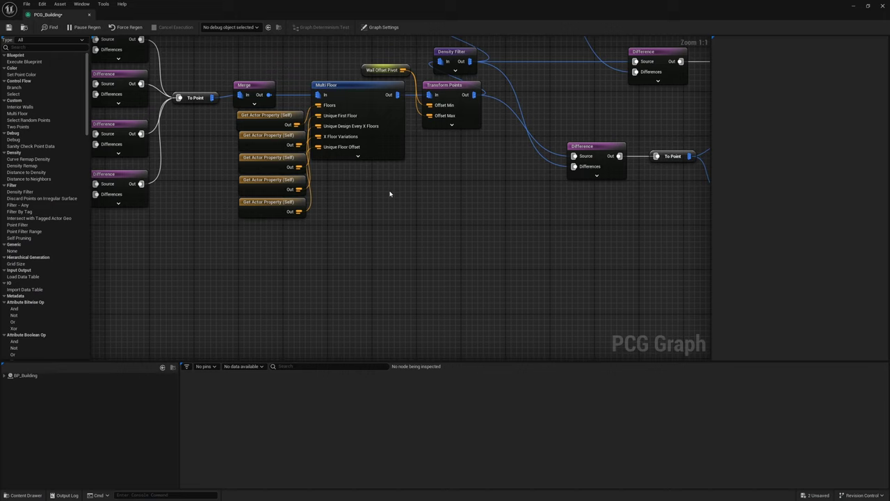
Open the Multi Floor node's blueprint and look over the whole Execute with Context graph.
scroll(436, 261, up, 3)
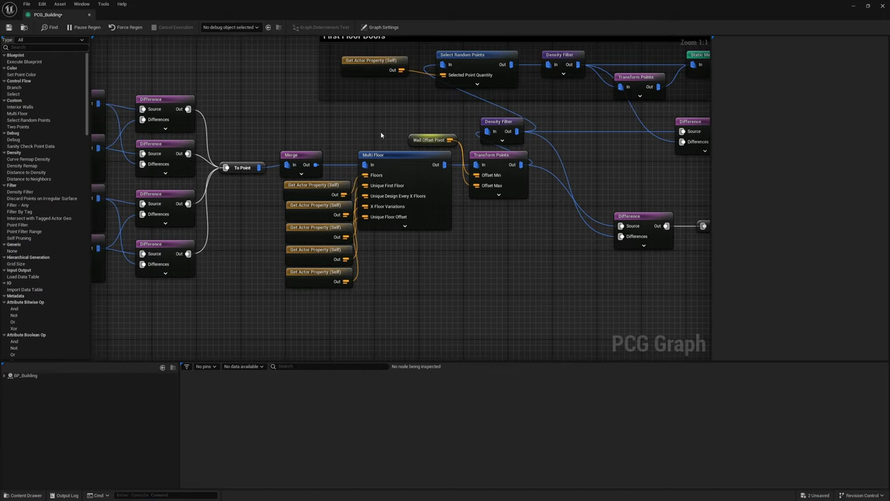
double_click(386, 155)
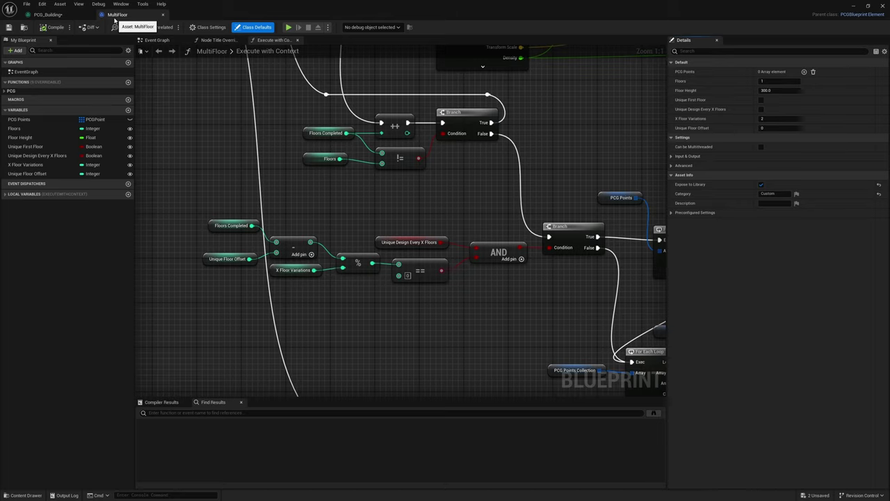
scroll(353, 237, down, 7)
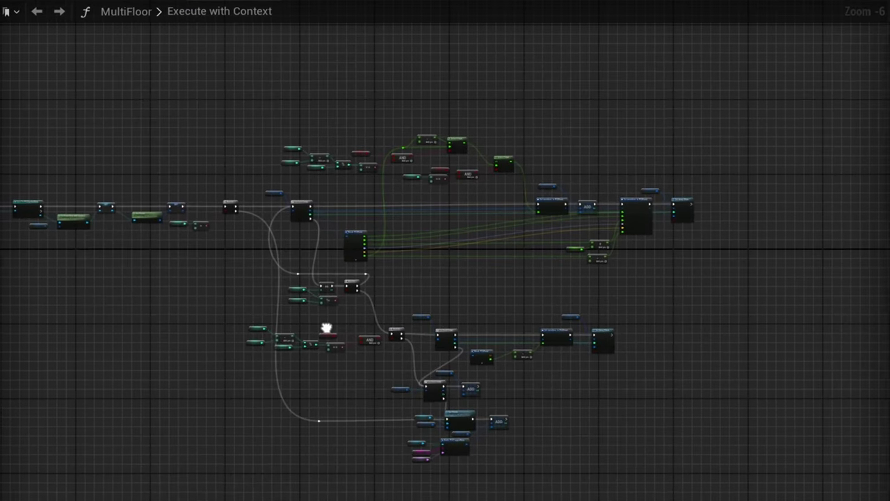
drag(550, 351, 254, 500)
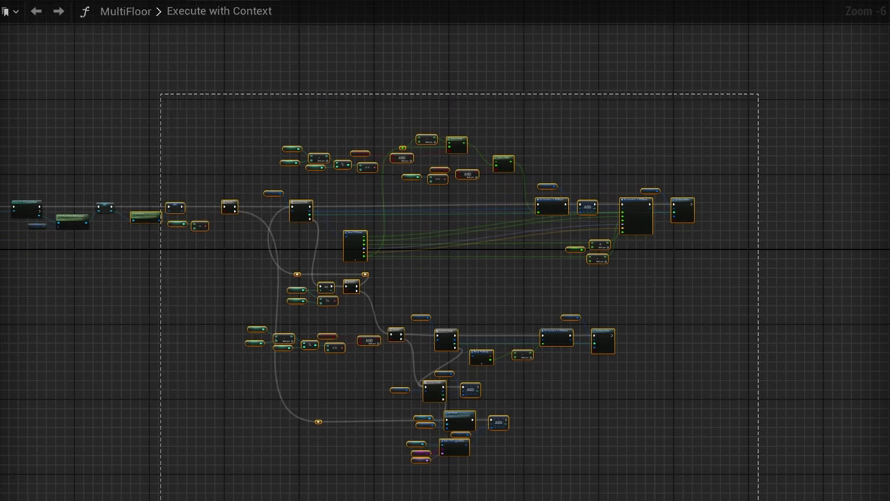
right_drag(139, 428, 339, 417)
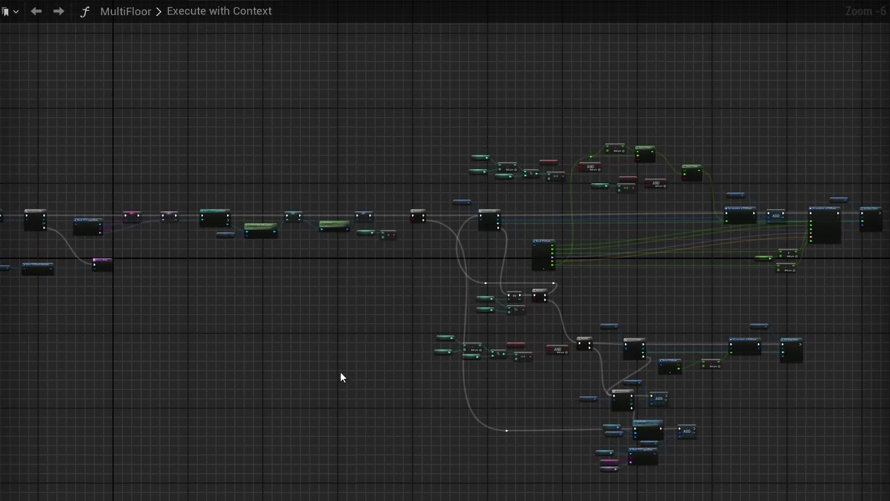
Delete the Get Points node and the SET PCG Points node between SET PCG Point Data and the Floors > 1 branch.
scroll(364, 274, up, 5)
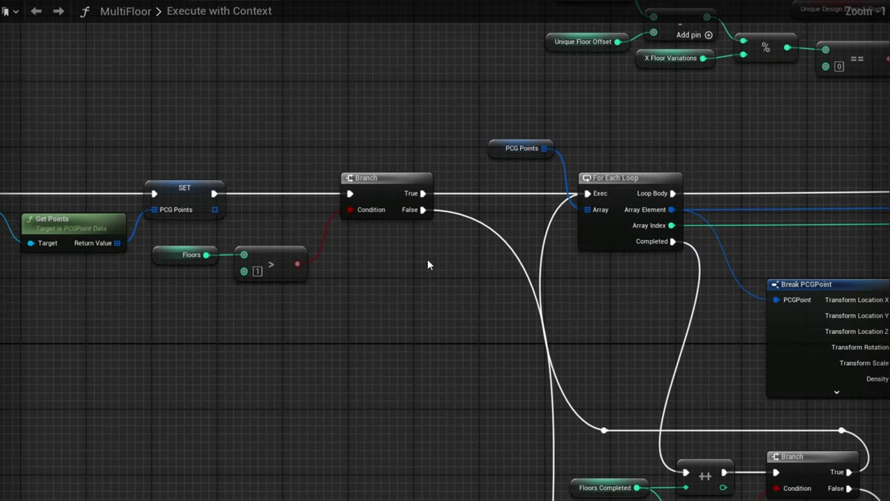
right_drag(237, 313, 537, 340)
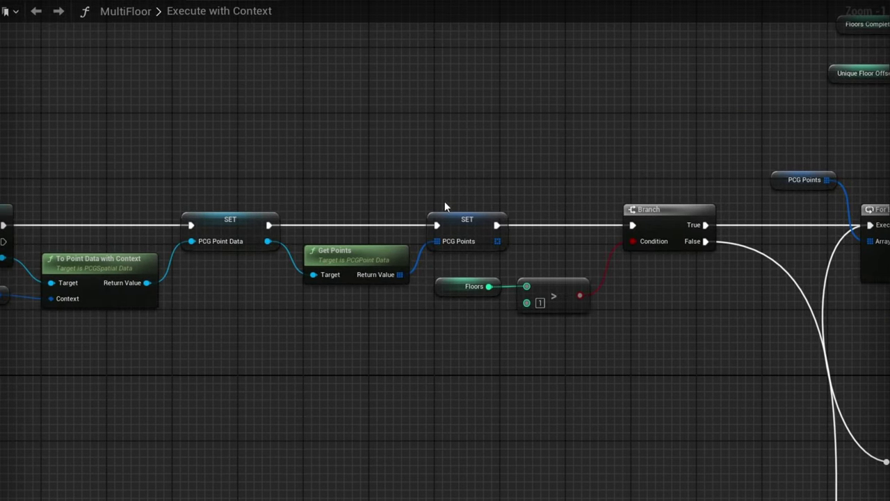
drag(491, 178, 345, 253)
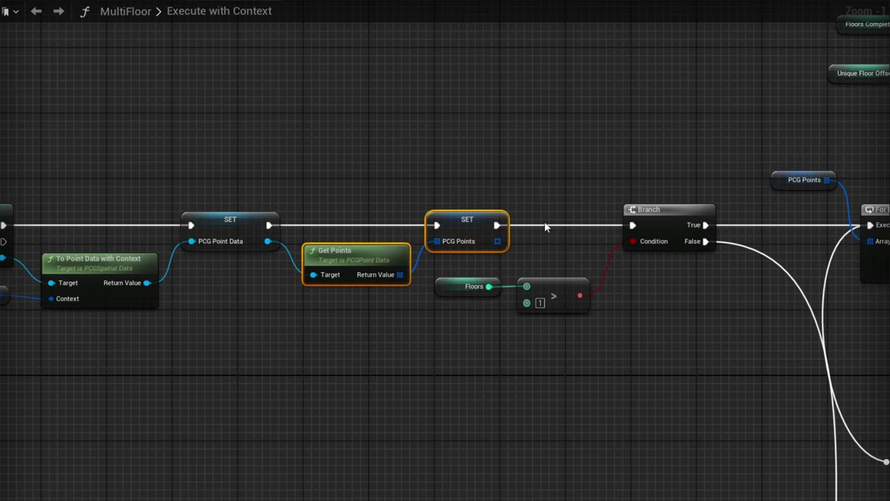
key(Delete)
Move all the disconnected floor-generation nodes well below the input chain to free space after SET PCG Point Data.
right_drag(293, 285, 433, 265)
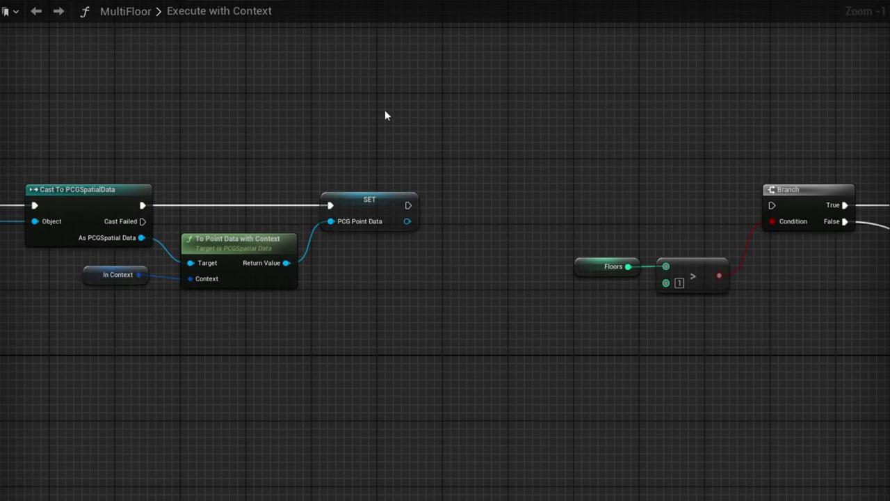
right_drag(424, 338, 253, 328)
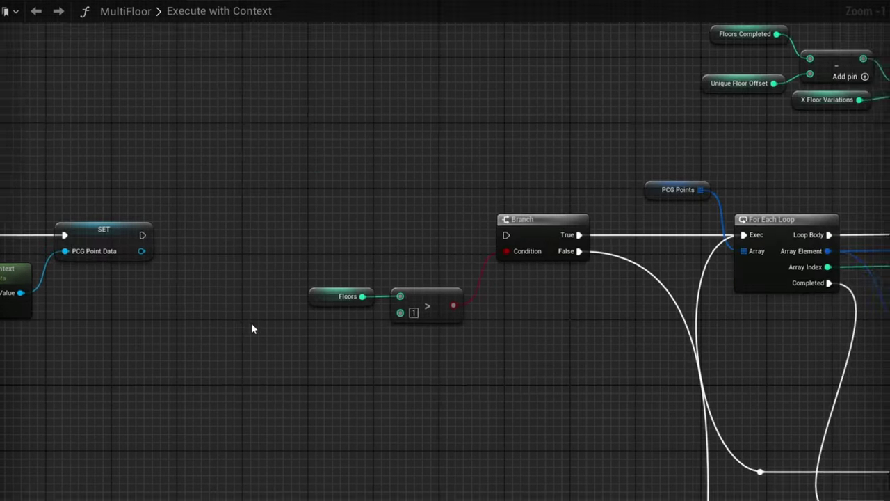
scroll(312, 294, down, 6)
drag(780, 75, 159, 497)
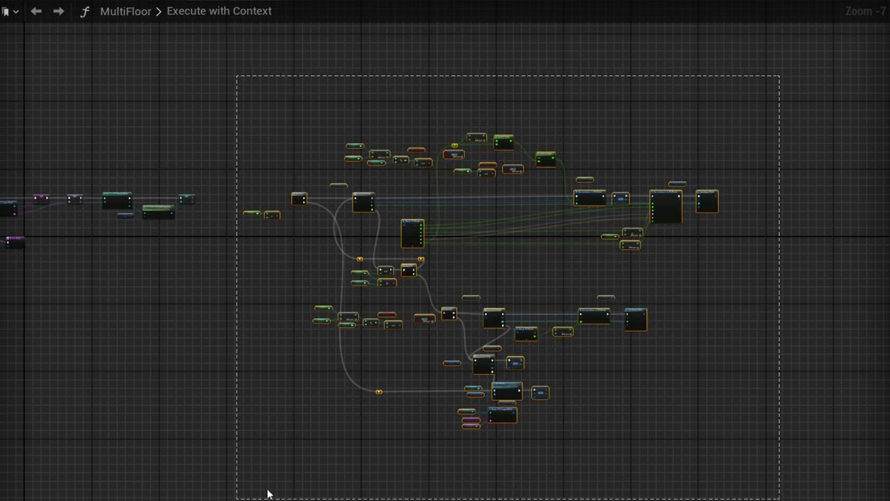
drag(409, 235, 232, 438)
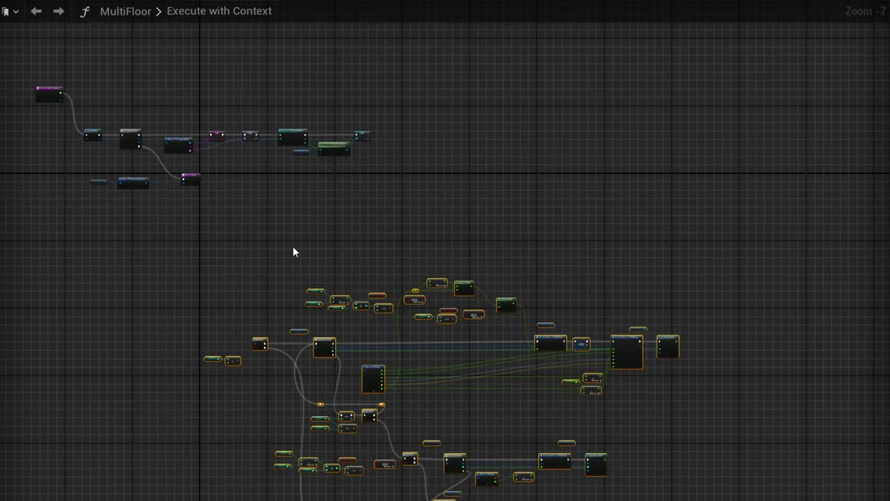
Add a PCG Variable Loop node after the SET PCG Point Data node.
scroll(389, 187, up, 4)
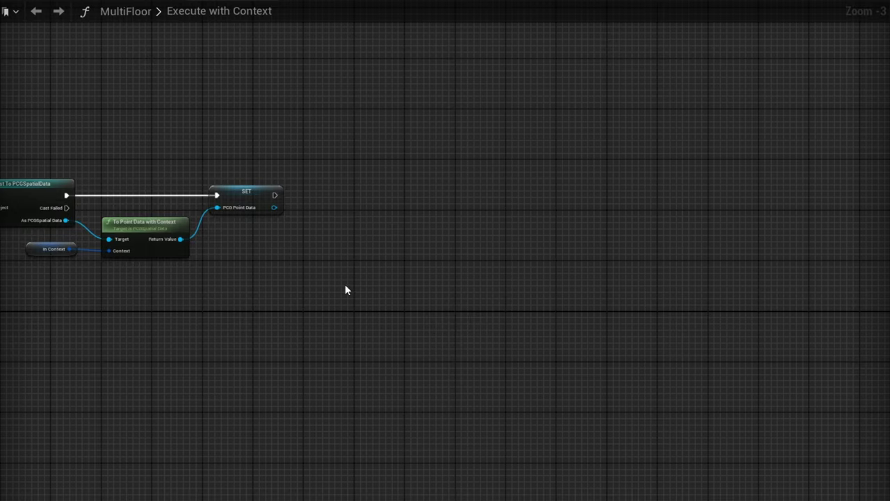
right_drag(345, 285, 356, 328)
right_drag(356, 101, 549, 306)
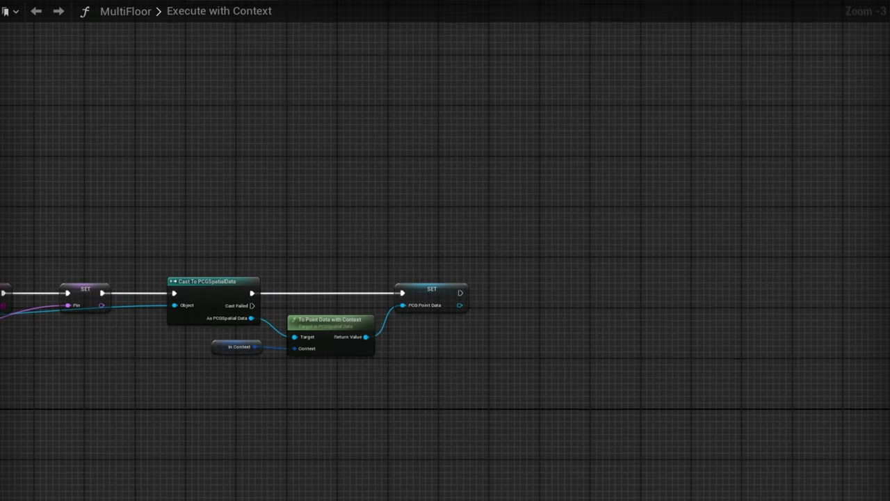
right_click(529, 241)
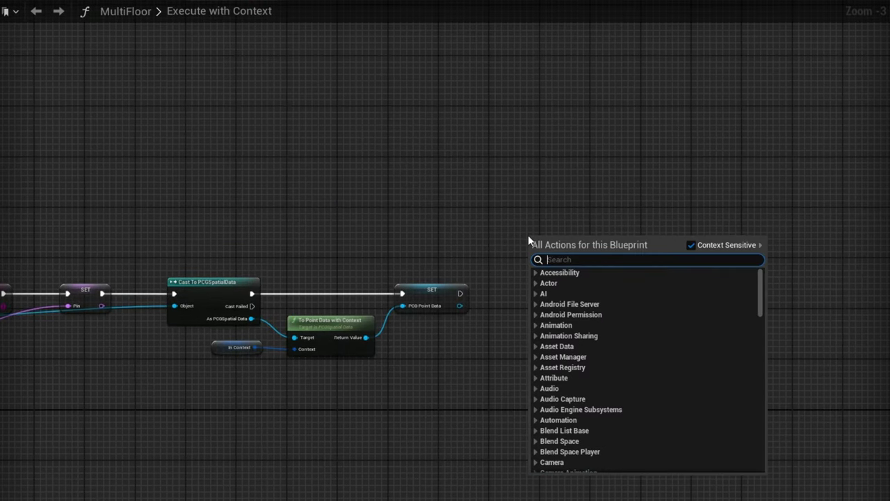
text(loop)
scroll(666, 338, down, 3)
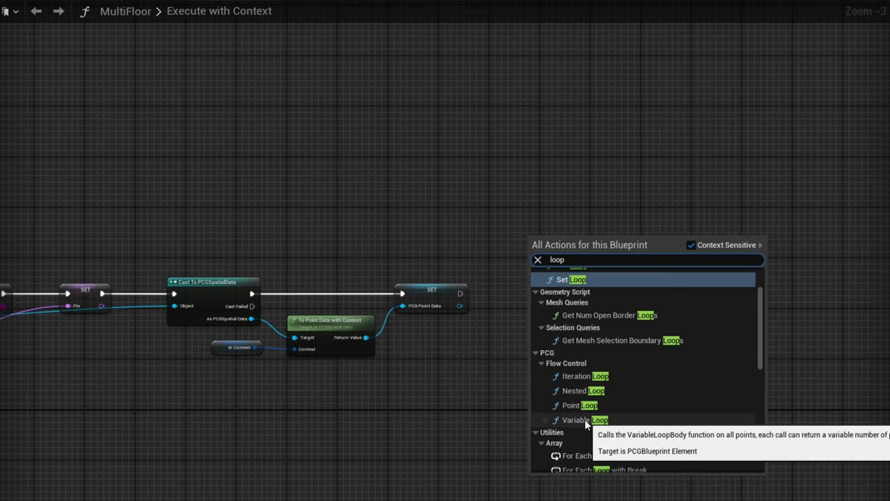
click(583, 420)
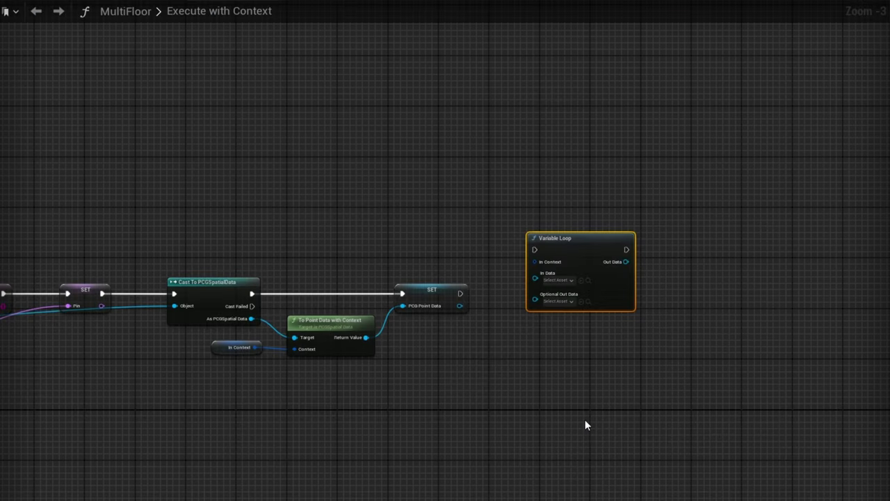
Connect SET PCG Point Data's execution output to the Variable Loop and its PCG Point Data output to In Data.
scroll(557, 238, up, 2)
drag(557, 238, 567, 238)
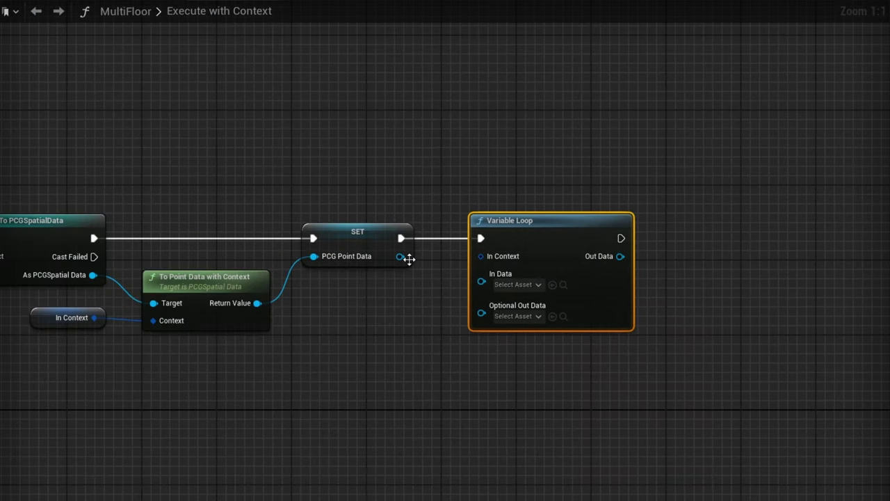
drag(401, 256, 422, 271)
drag(450, 306, 481, 281)
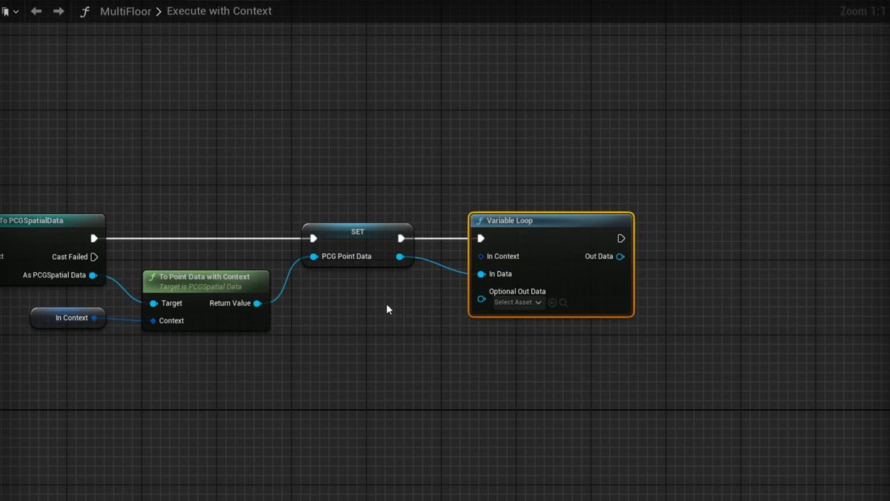
Add an In Context getter, connect it to the Variable Loop's In Context input, and tidy the two nodes' placement.
right_click(331, 166)
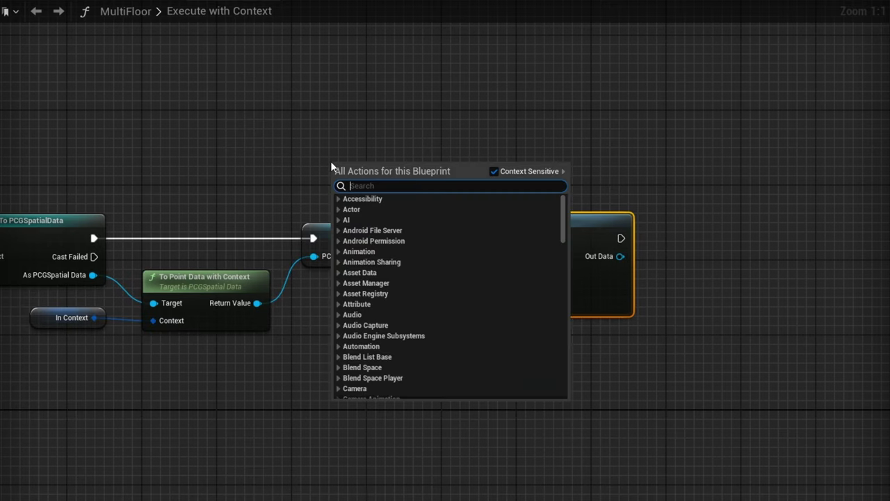
text(get in context)
key(Return)
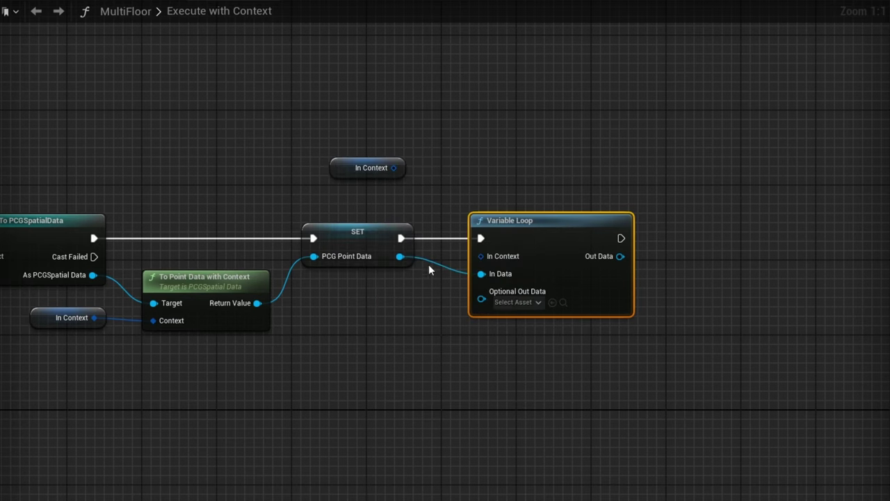
drag(398, 169, 516, 256)
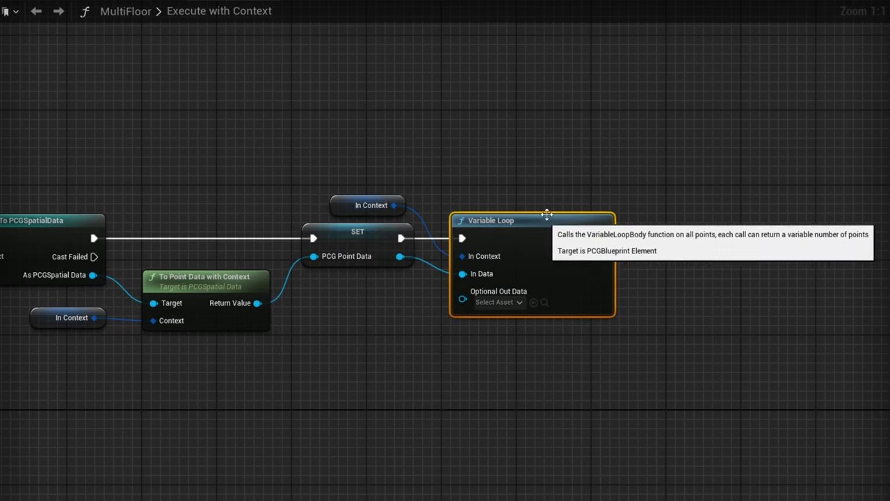
click(602, 167)
Promote the Variable Loop's Out Data output to a local variable named Out Data.
right_drag(601, 167, 385, 157)
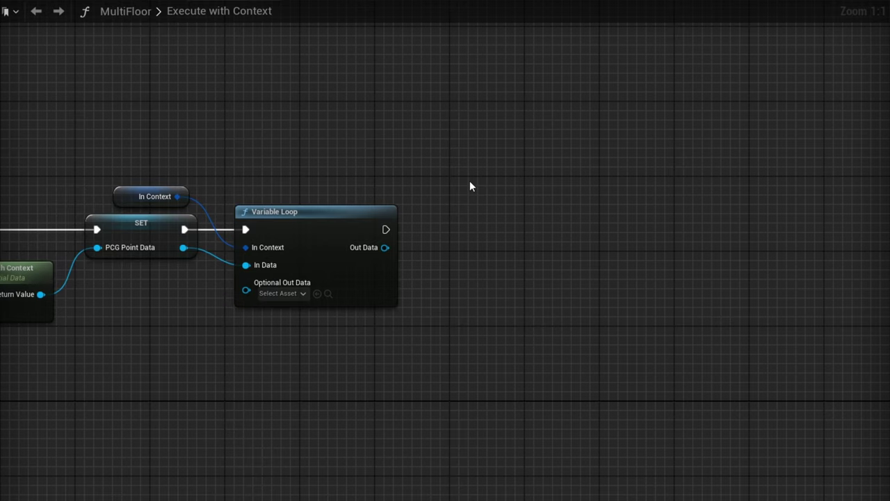
right_click(385, 248)
click(467, 286)
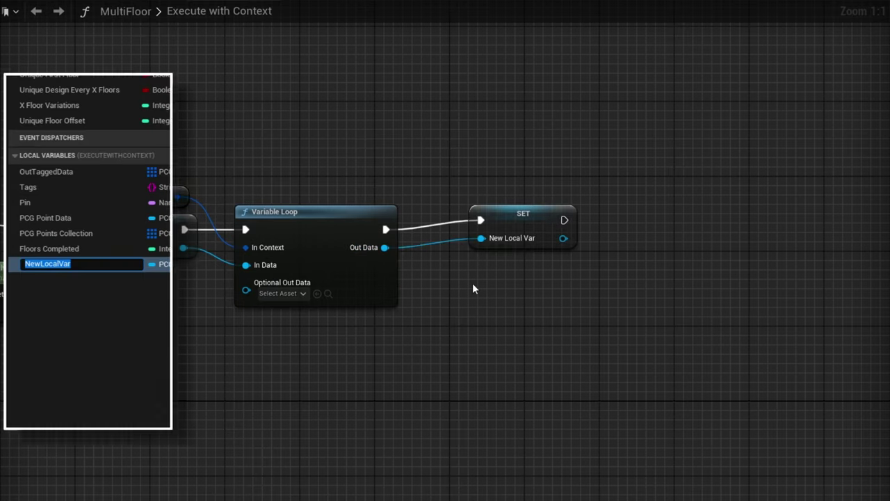
text(Out Data)
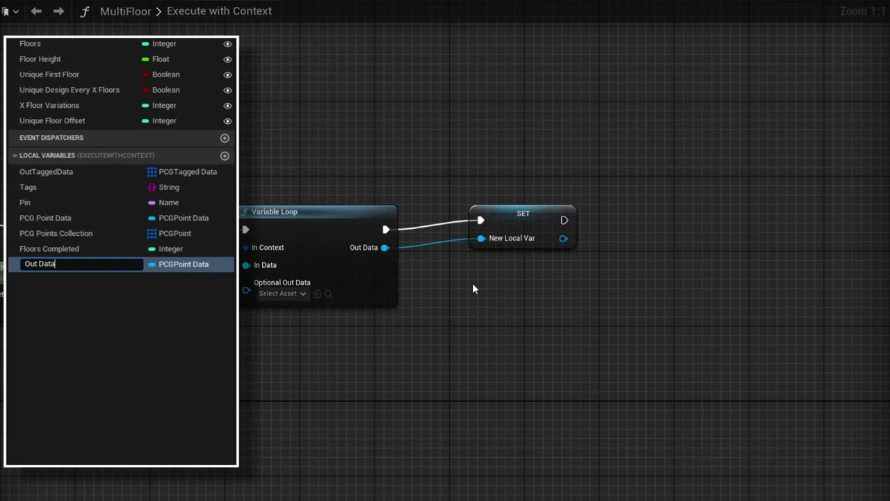
key(Return)
Add an Out Data getter below Out Tagged Data and connect it to a new Make PCGTaggedData node's Data input.
scroll(470, 292, down, 6)
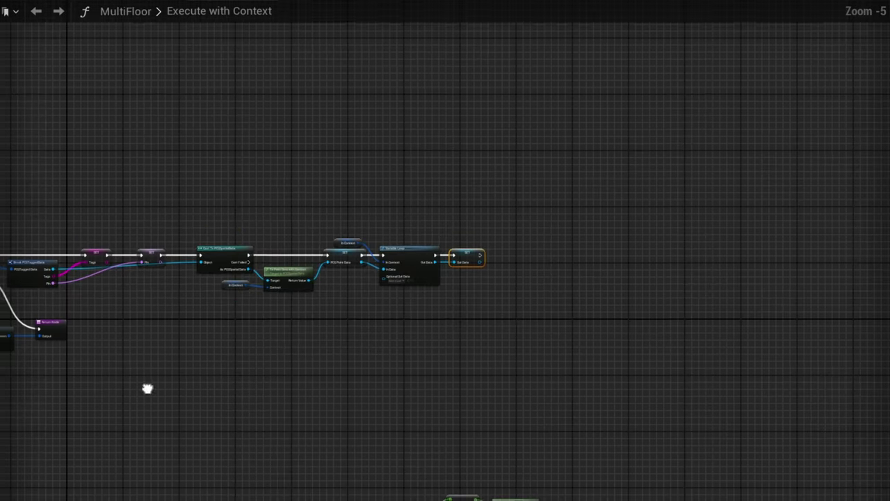
right_drag(145, 388, 413, 379)
scroll(413, 379, up, 5)
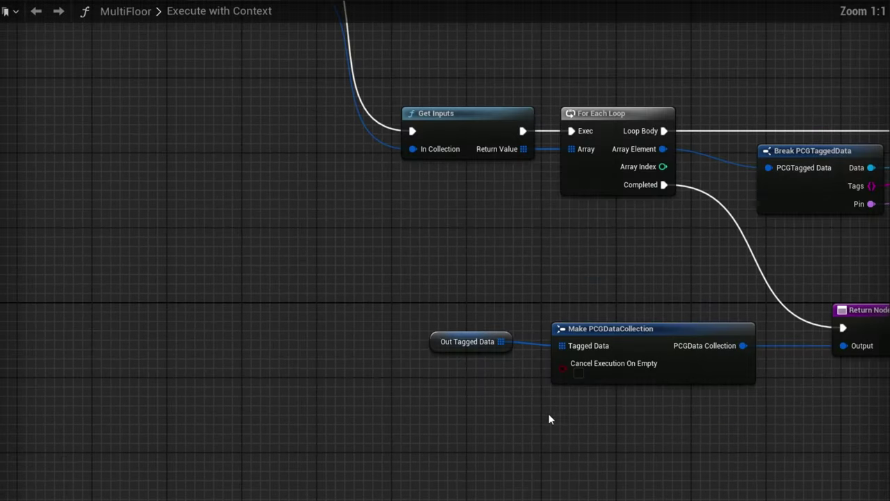
drag(475, 239, 277, 382)
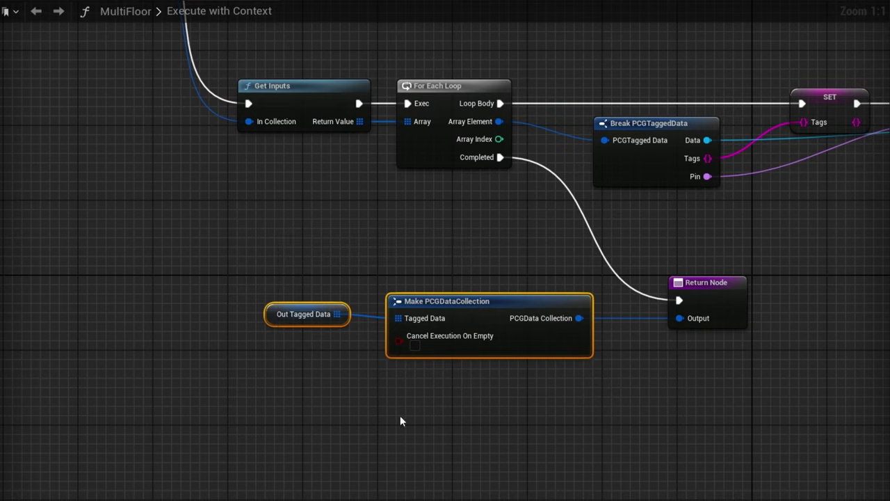
right_click(222, 410)
text(get out data)
key(Return)
drag(281, 417, 312, 420)
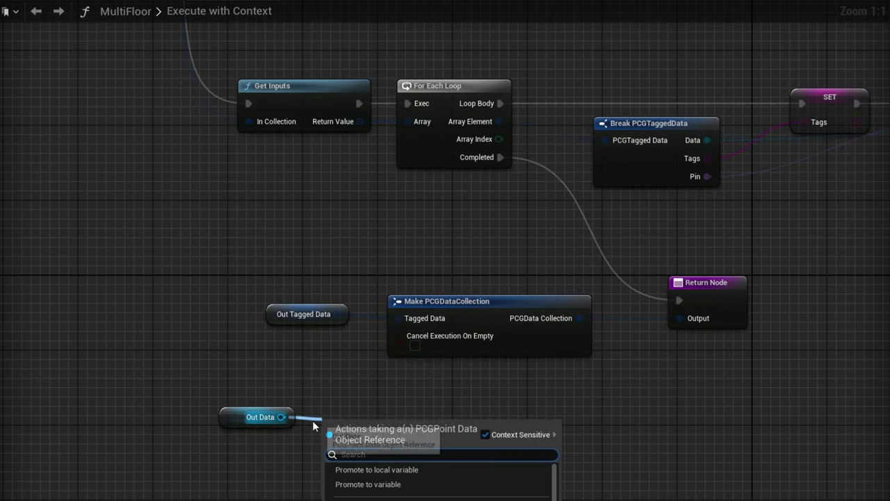
text(make pc)
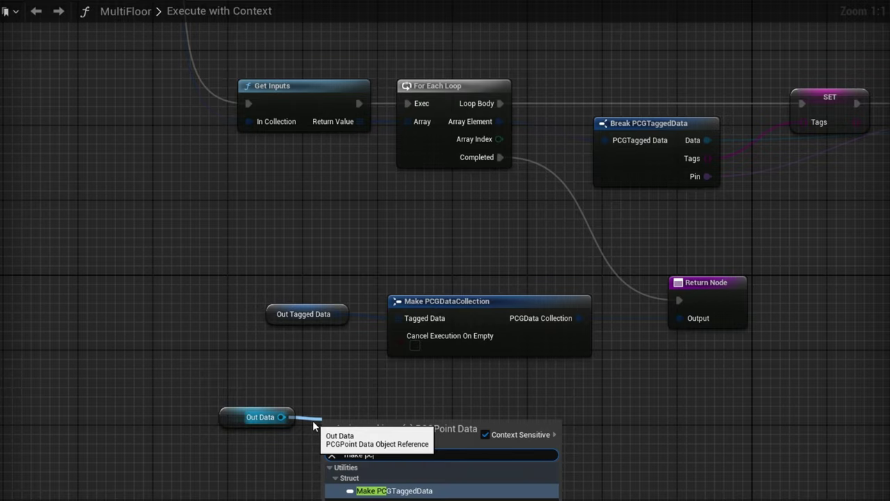
key(Return)
drag(405, 422, 415, 402)
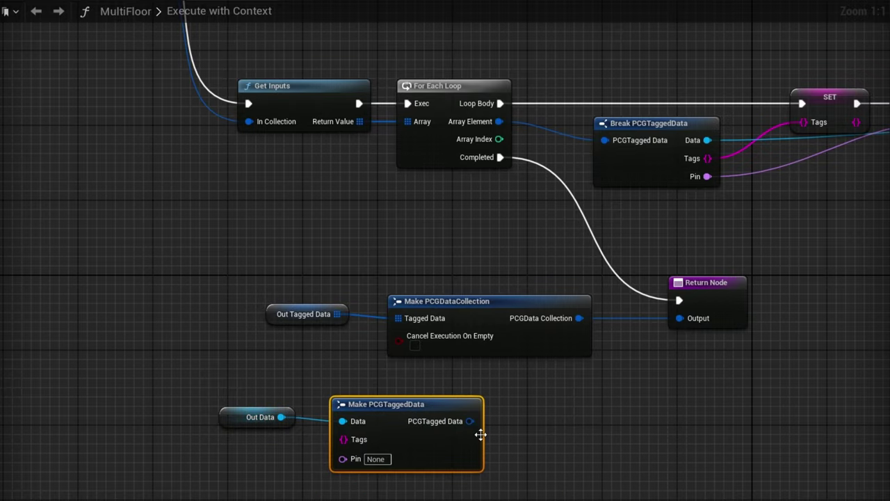
Copy the Tags and Pin getters from the old graph section and connect them to the new Make PCGTaggedData node.
scroll(481, 434, down, 3)
scroll(569, 454, down, 4)
right_drag(595, 466, 272, 188)
scroll(417, 418, up, 4)
right_drag(410, 479, 373, 363)
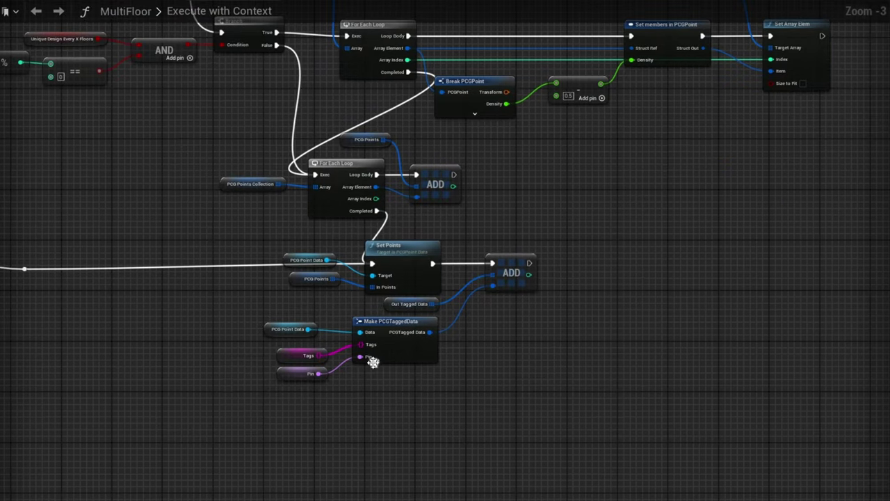
drag(232, 411, 303, 358)
scroll(467, 402, down, 5)
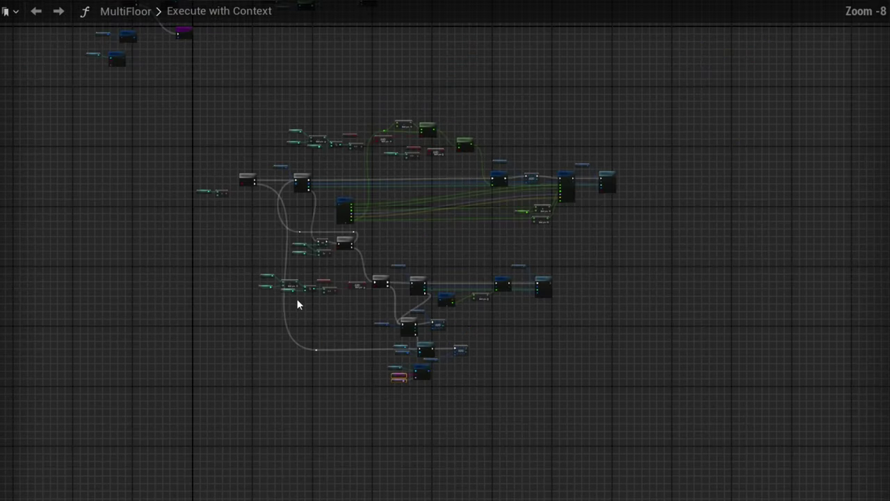
right_drag(179, 191, 495, 439)
scroll(404, 375, up, 5)
key(ctrl+v)
scroll(410, 134, up, 3)
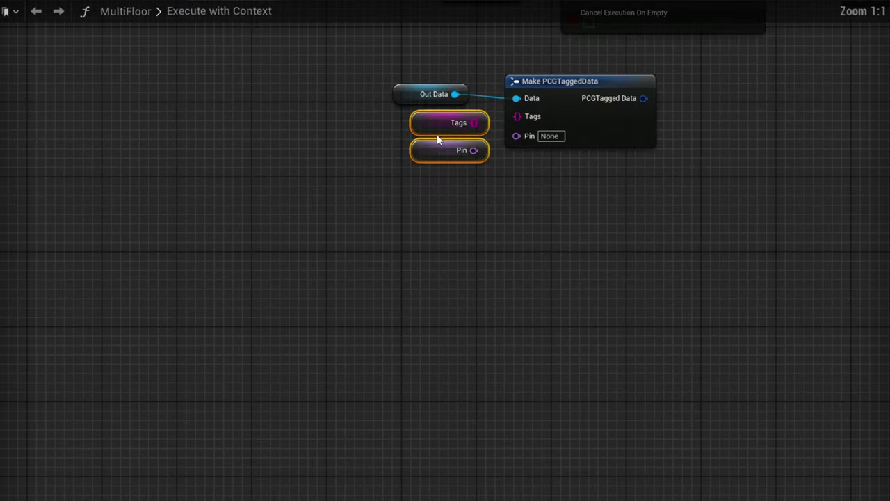
drag(393, 204, 426, 199)
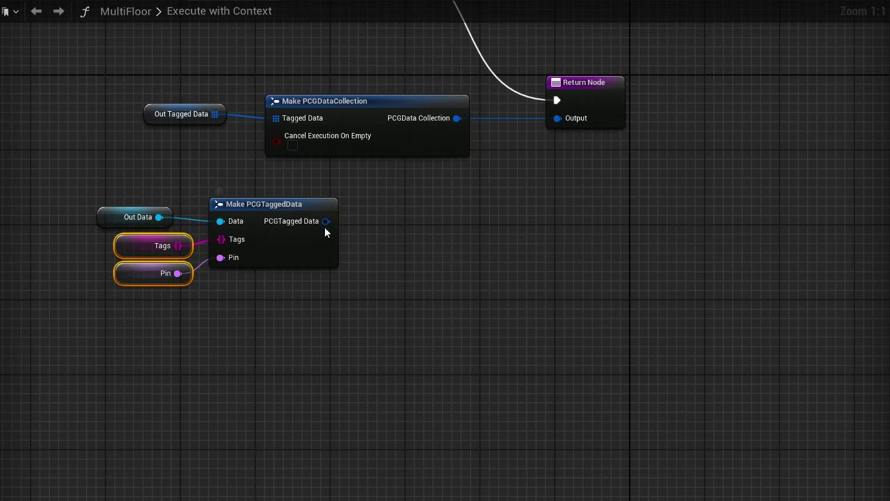
Route PCGTagged Data through a new Make Array into Make PCGDataCollection's Tagged Data, and delete the Out Tagged Data getter.
drag(326, 221, 385, 223)
text(make)
key(Return)
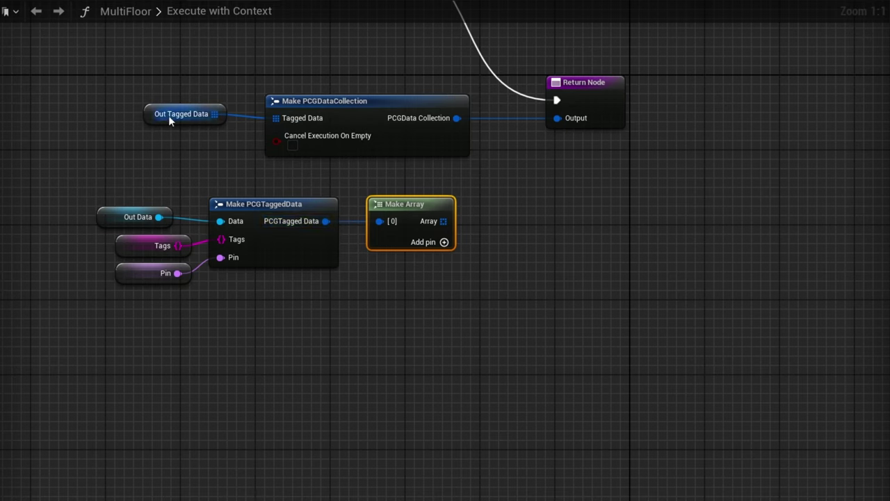
drag(109, 77, 193, 138)
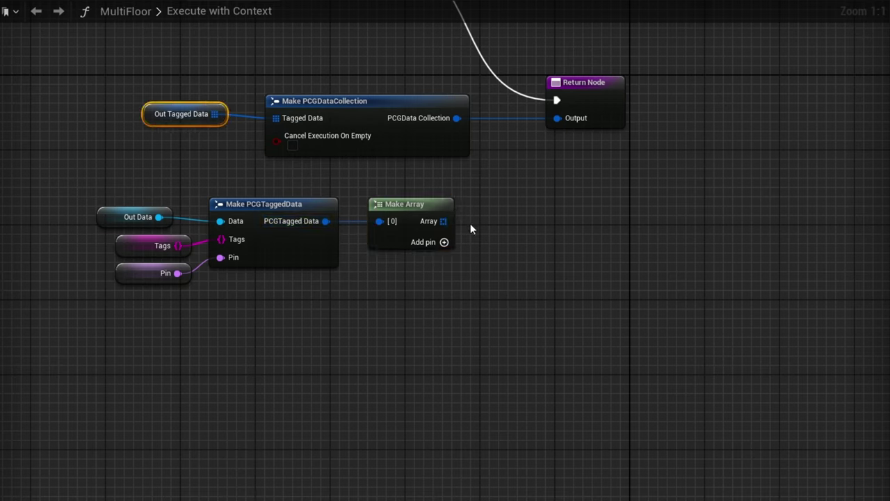
drag(444, 221, 291, 116)
key(Delete)
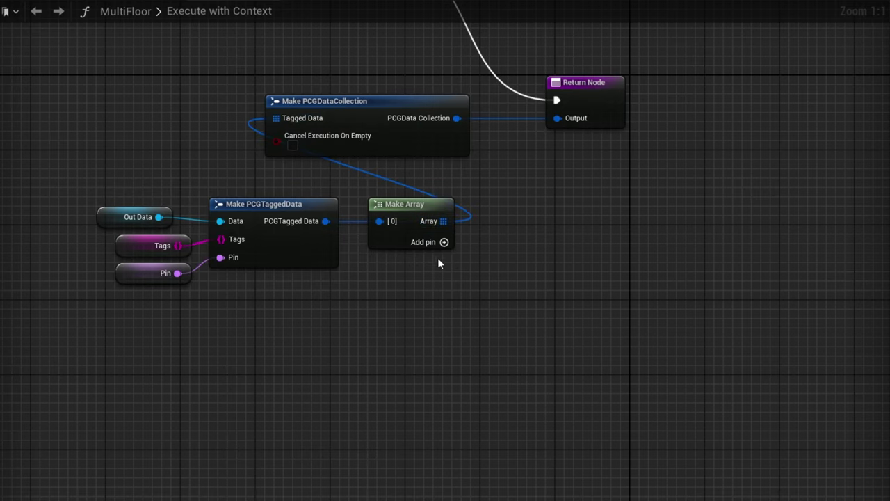
Arrange the Out Data, Tags, Pin, Make PCGTaggedData, Make Array and Make PCGDataCollection nodes in a row leading to the Return Node.
drag(557, 208, 131, 344)
right_drag(448, 238, 618, 340)
drag(617, 341, 384, 215)
click(392, 323)
drag(28, 341, 29, 341)
drag(255, 211, 264, 210)
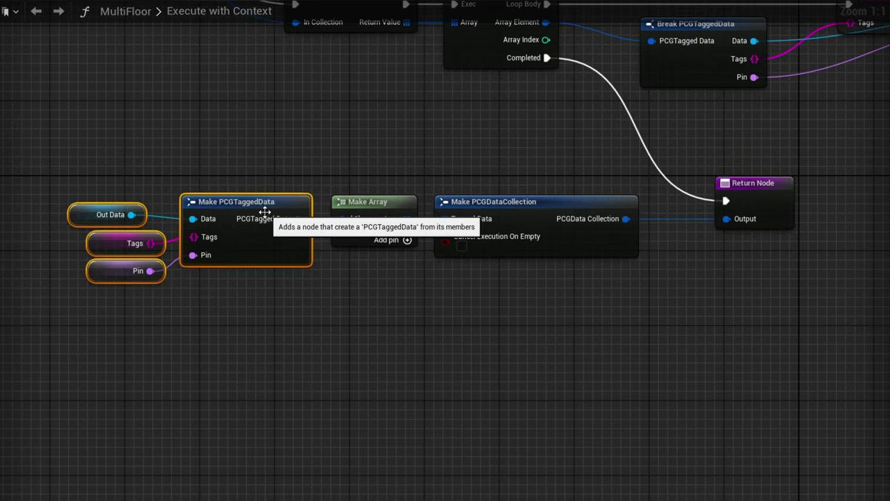
click(167, 306)
drag(79, 223, 90, 223)
click(195, 299)
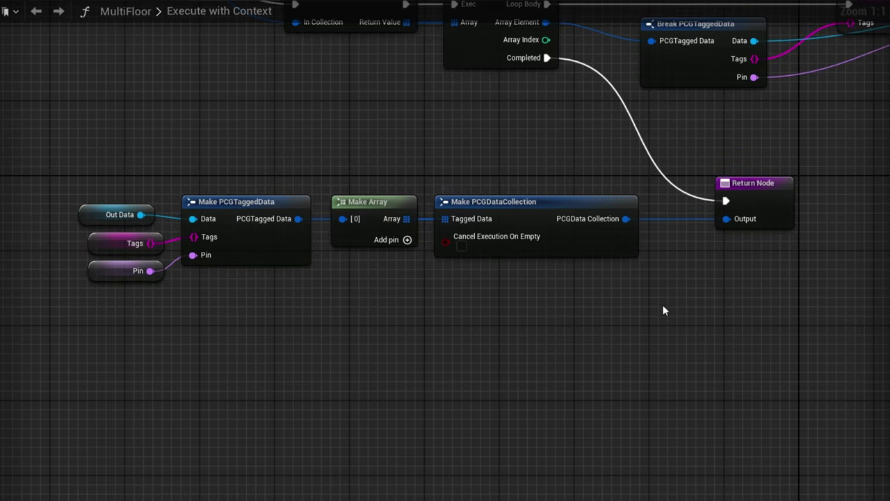
Override the Variable Loop Body function, expand Flow Control in the function list, and show the remaining overridable functions.
right_drag(691, 305, 245, 377)
scroll(244, 377, down, 3)
right_drag(821, 347, 205, 359)
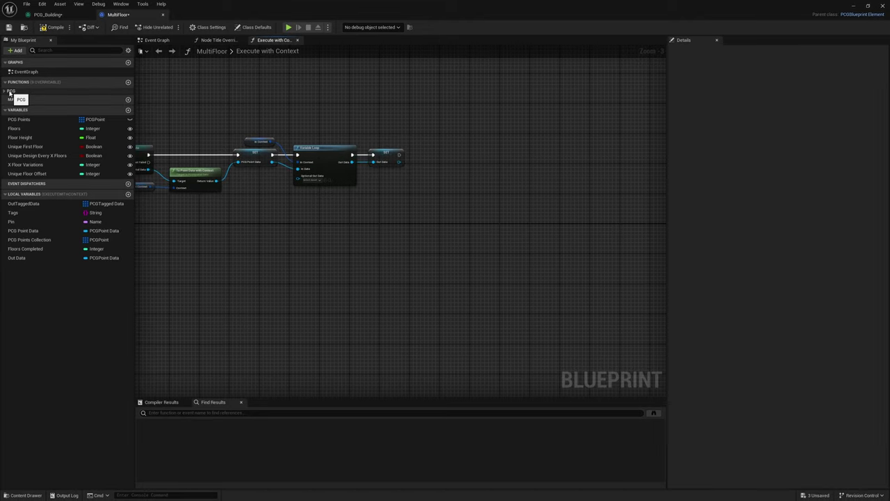
click(9, 91)
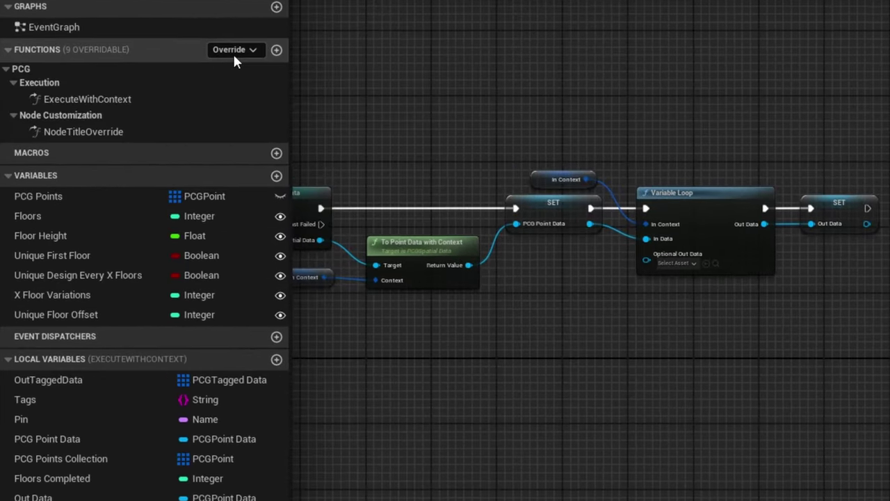
click(110, 83)
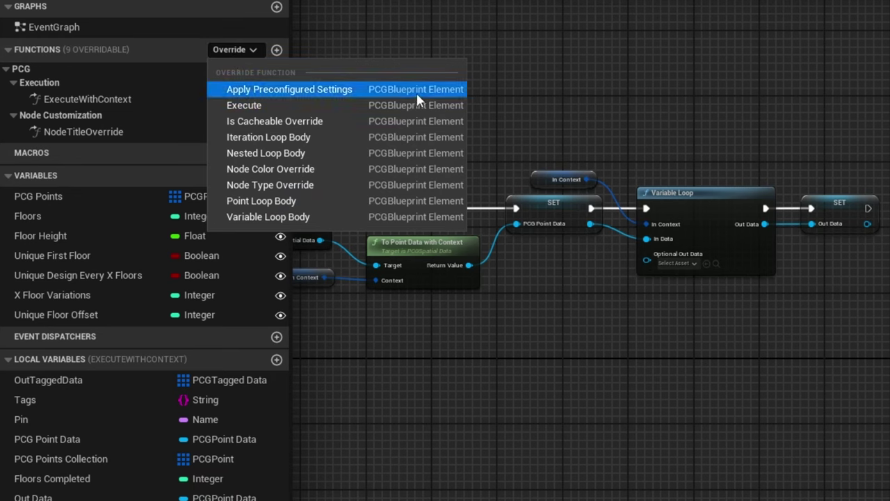
click(263, 217)
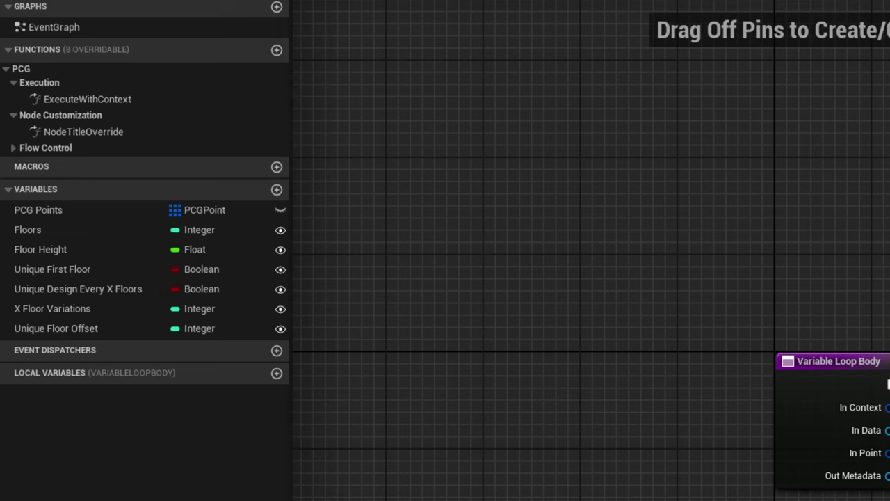
click(12, 148)
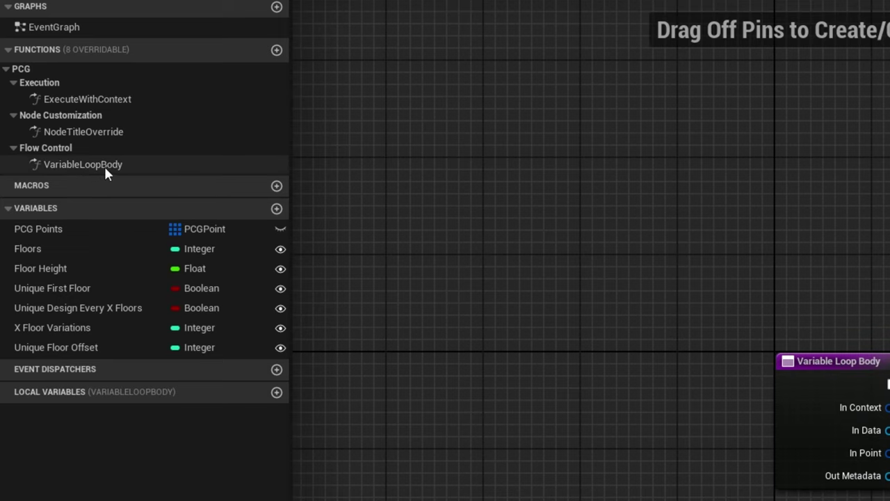
click(234, 49)
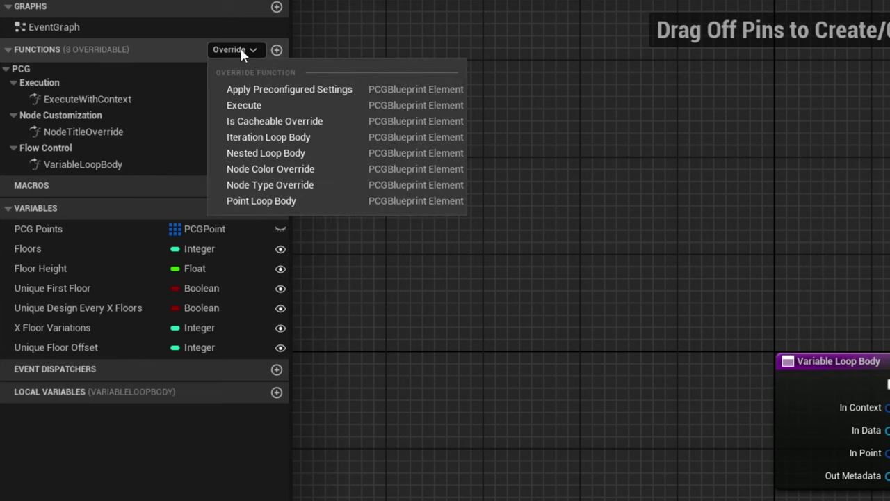